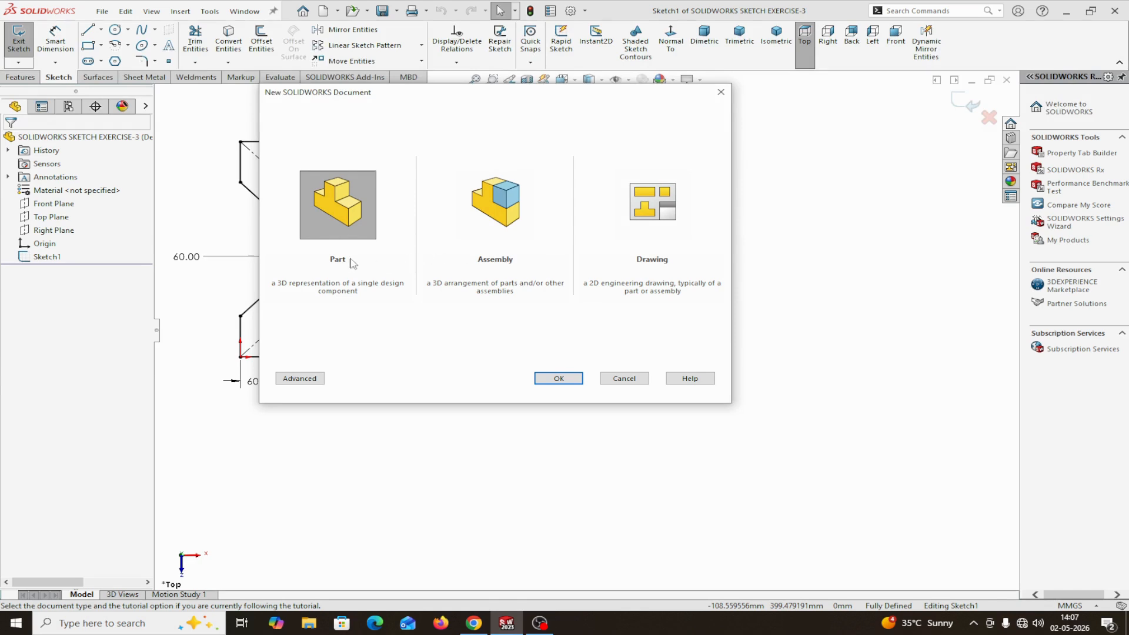
Create a new part document with the Plain White scene and check its unit system
click(557, 378)
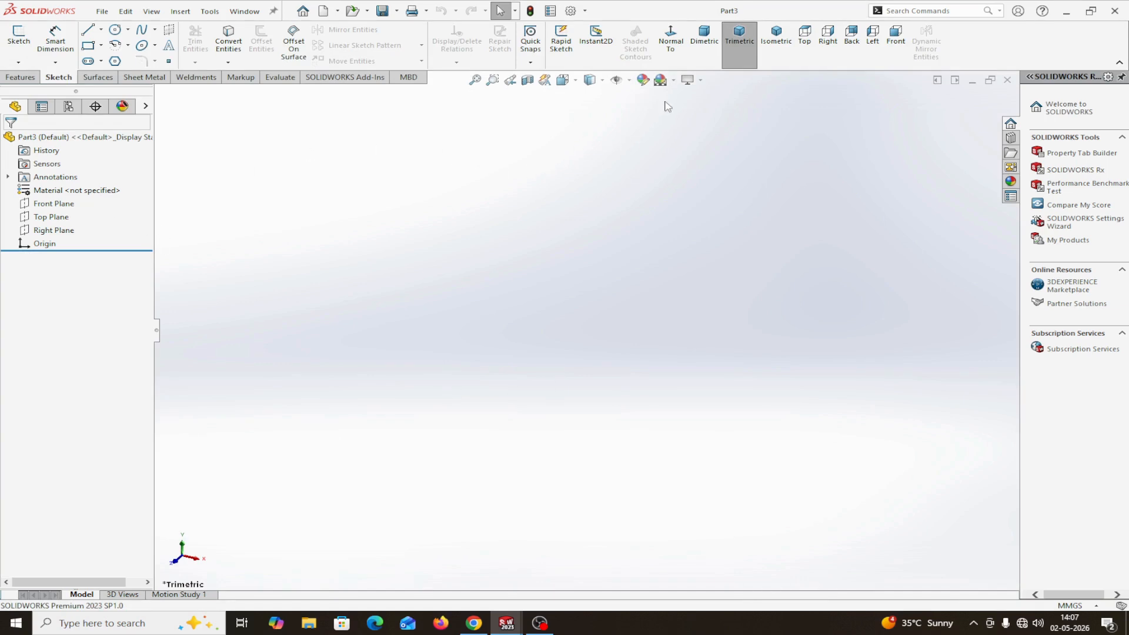
click(674, 80)
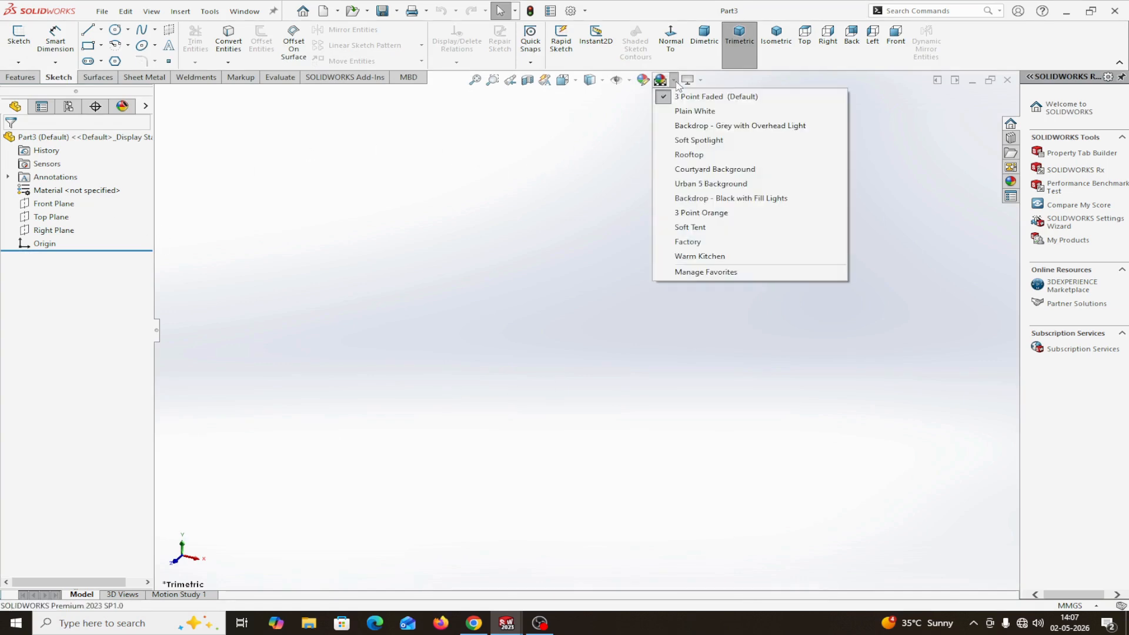
click(689, 113)
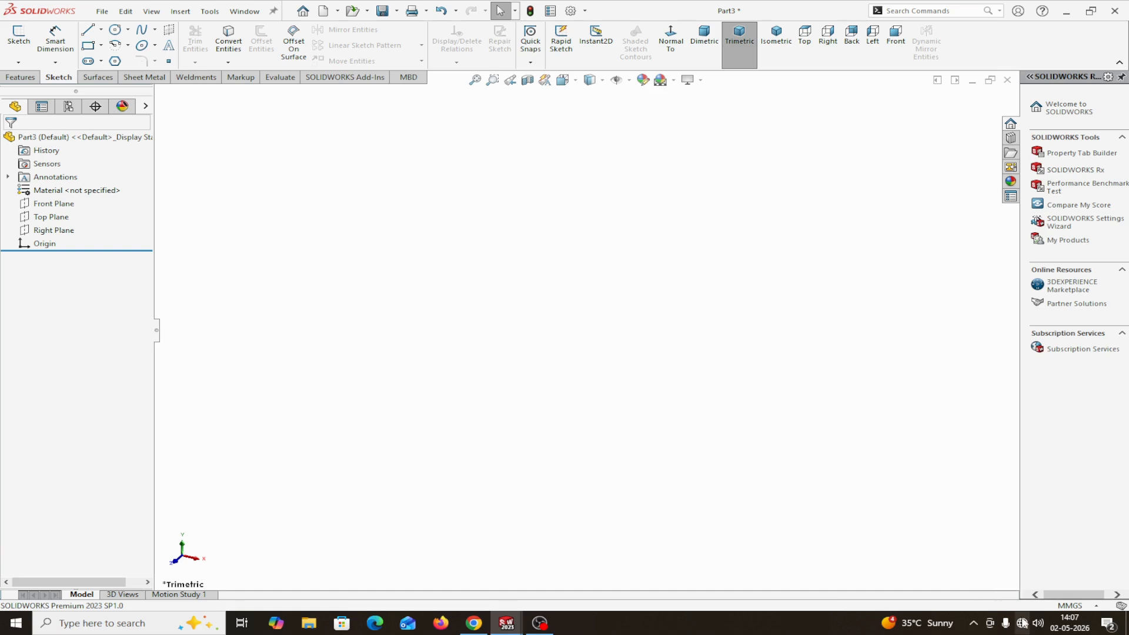
click(1095, 606)
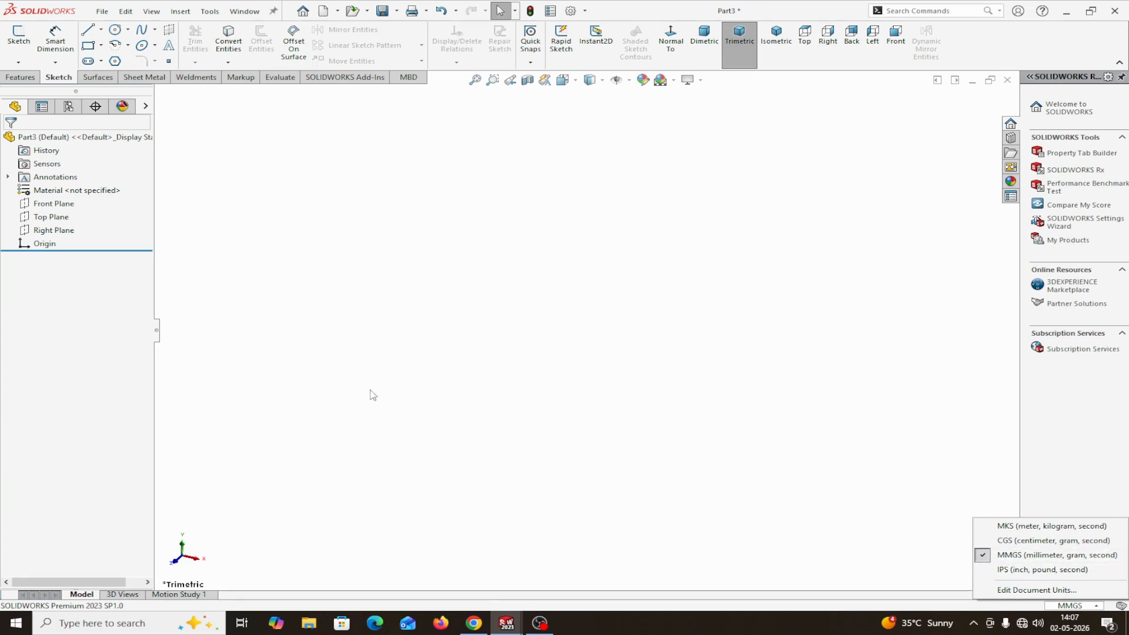
On the Top Plane, sketch a horizontal line about 22 mm long from the origin and an inclined line about 39 mm long at about 40°
click(42, 217)
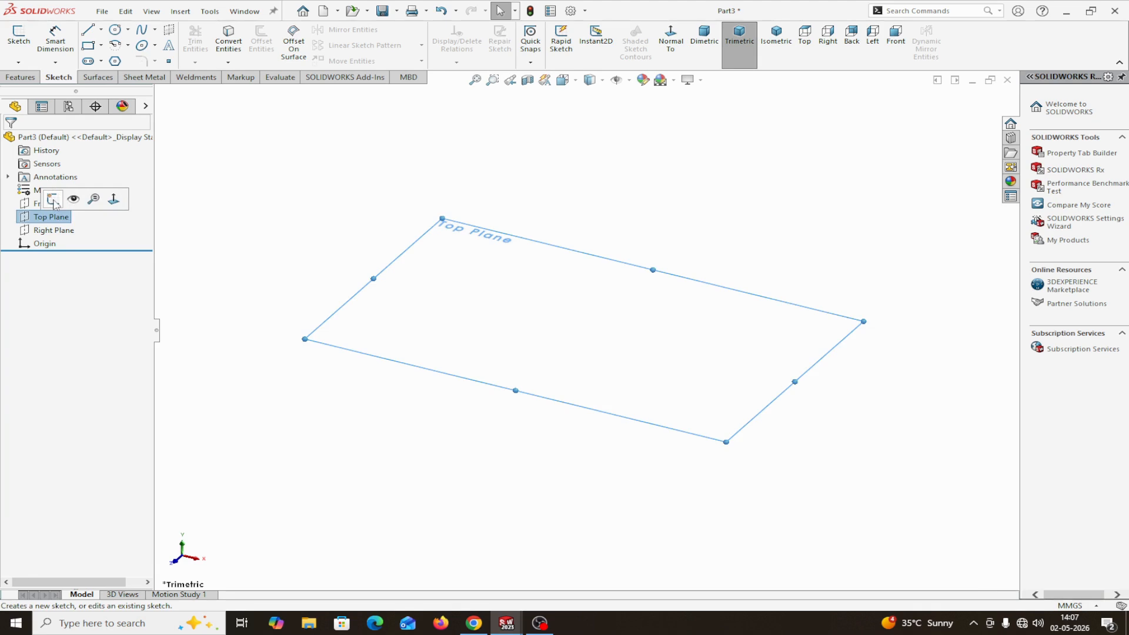
click(53, 200)
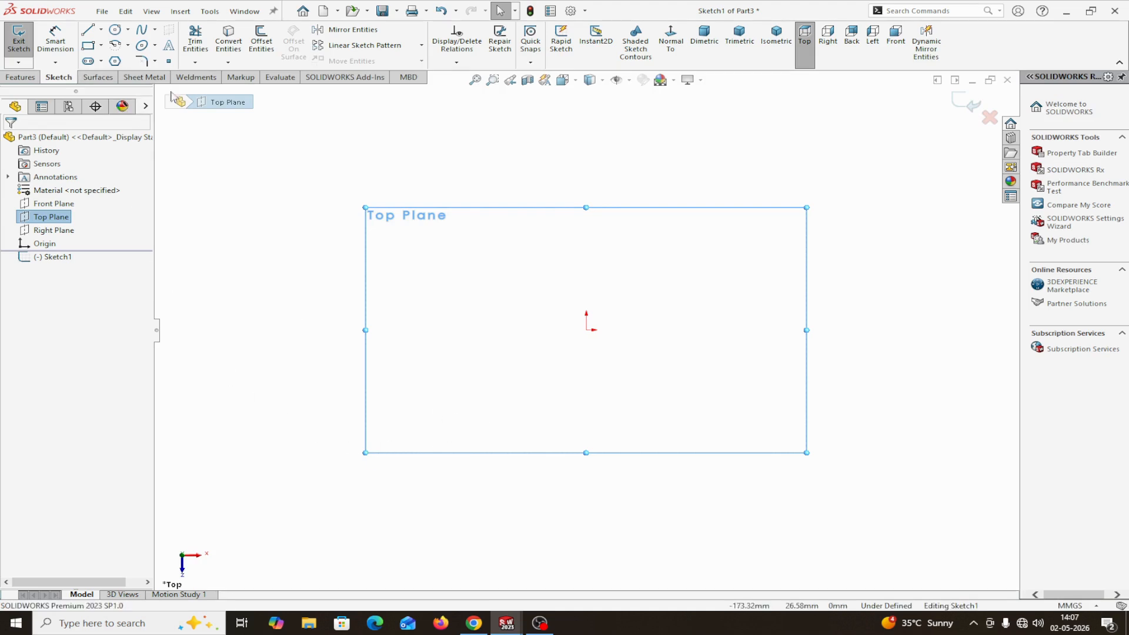
click(88, 31)
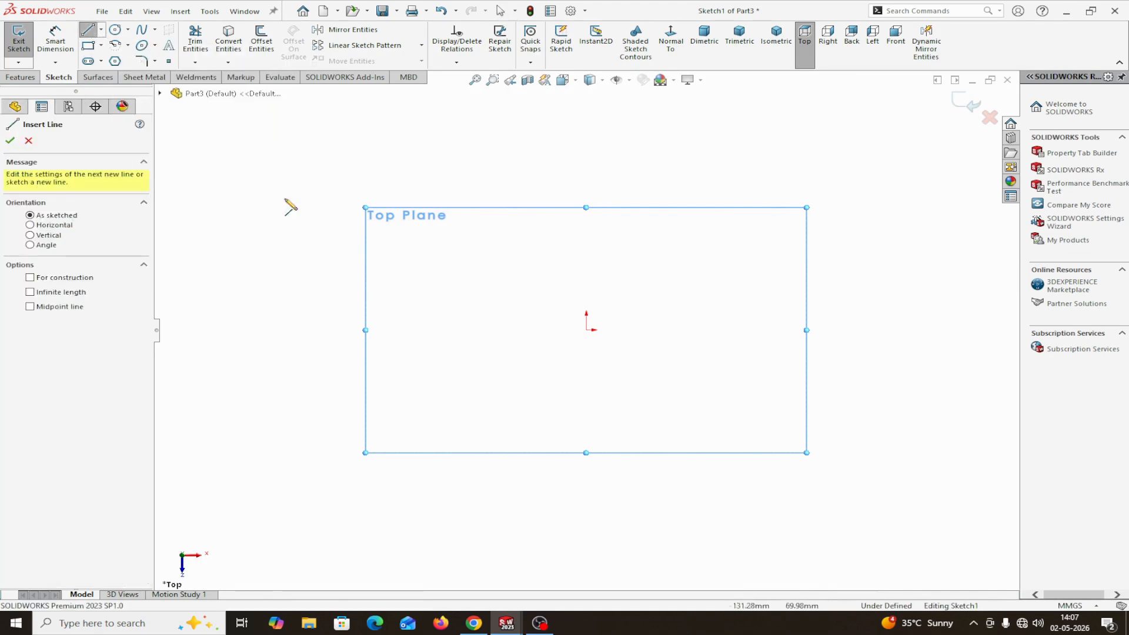
click(587, 330)
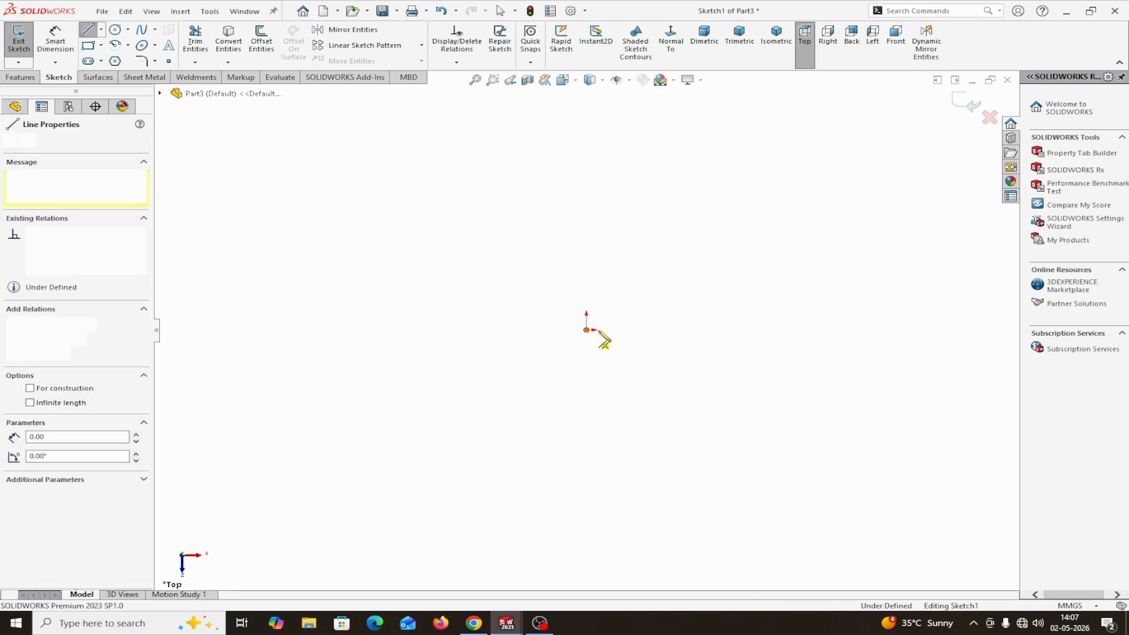
click(641, 330)
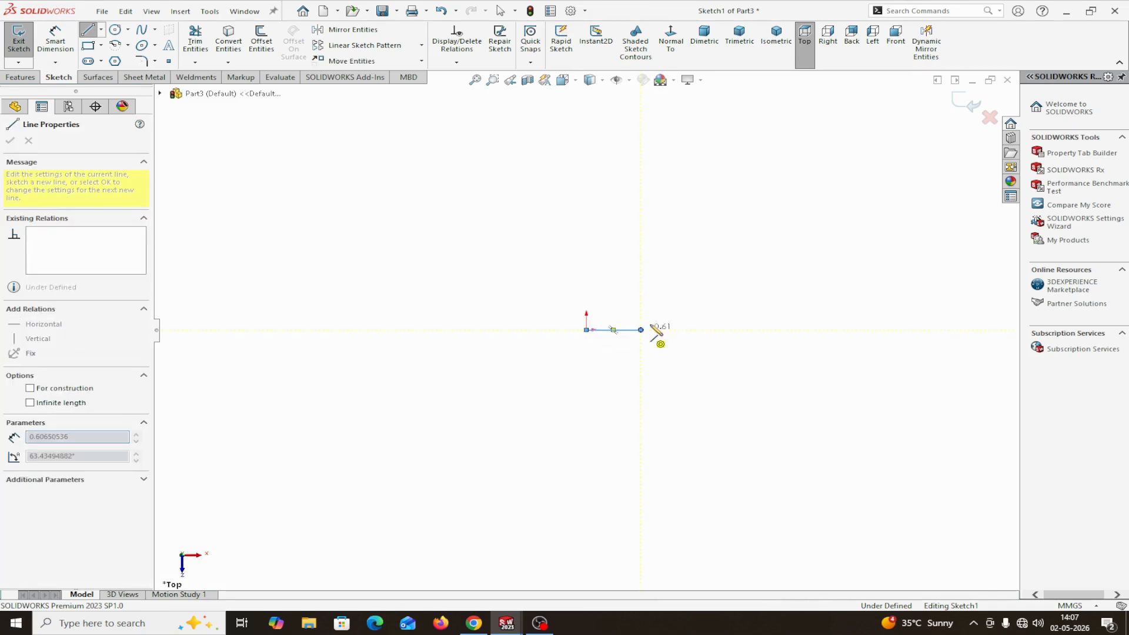
click(717, 275)
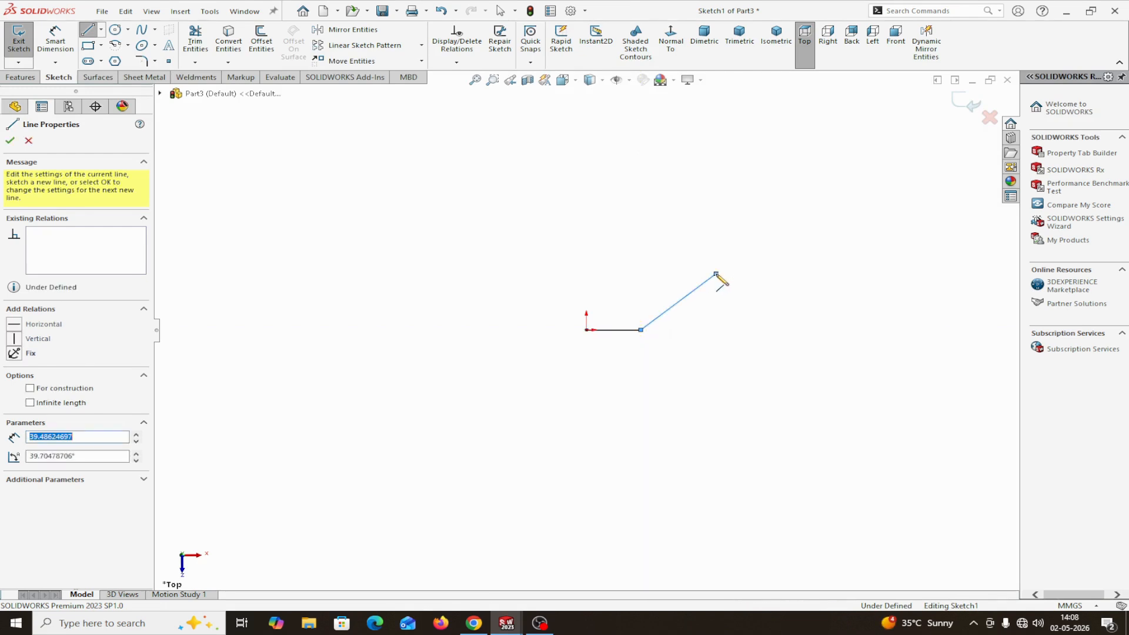
right_click(717, 274)
click(756, 288)
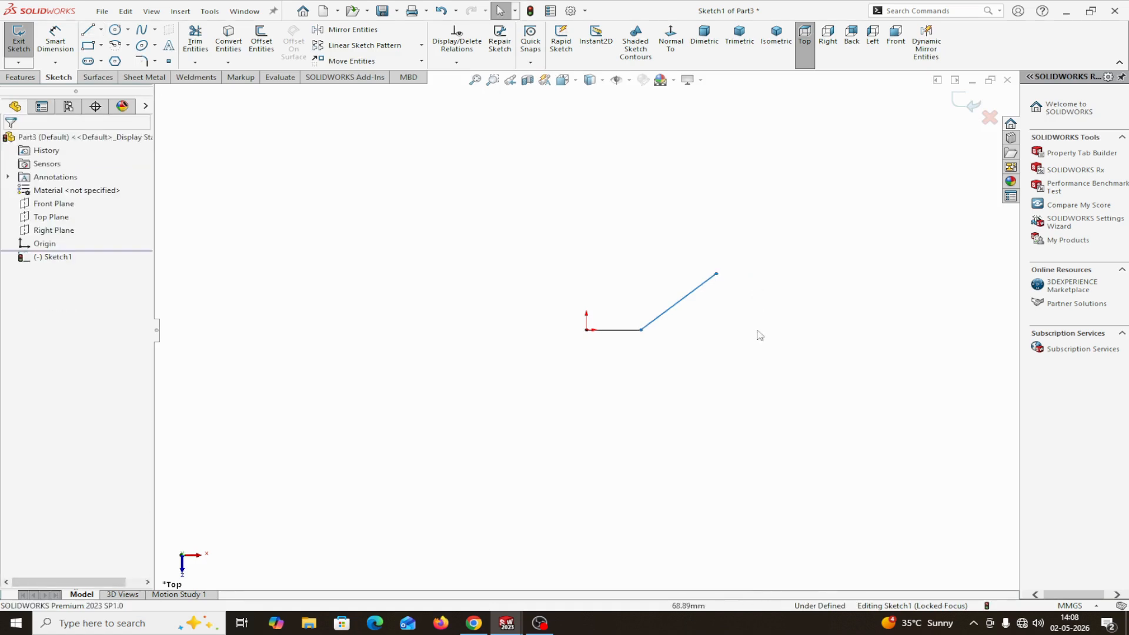
Dimension the horizontal line's length from the origin to its far endpoint as 60 mm
click(55, 39)
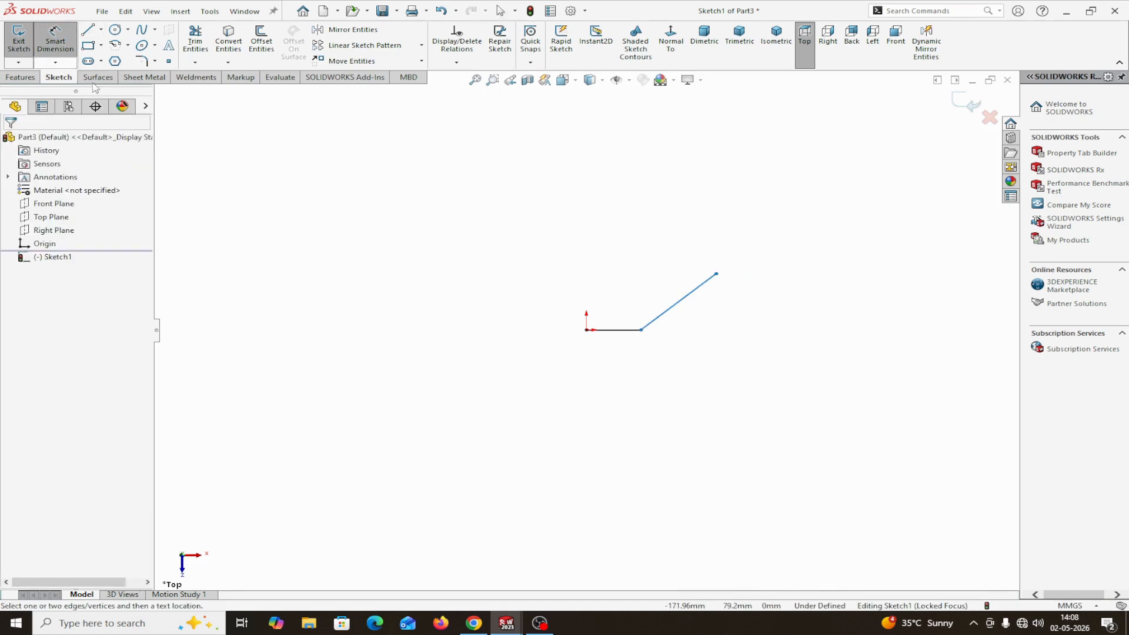
click(587, 330)
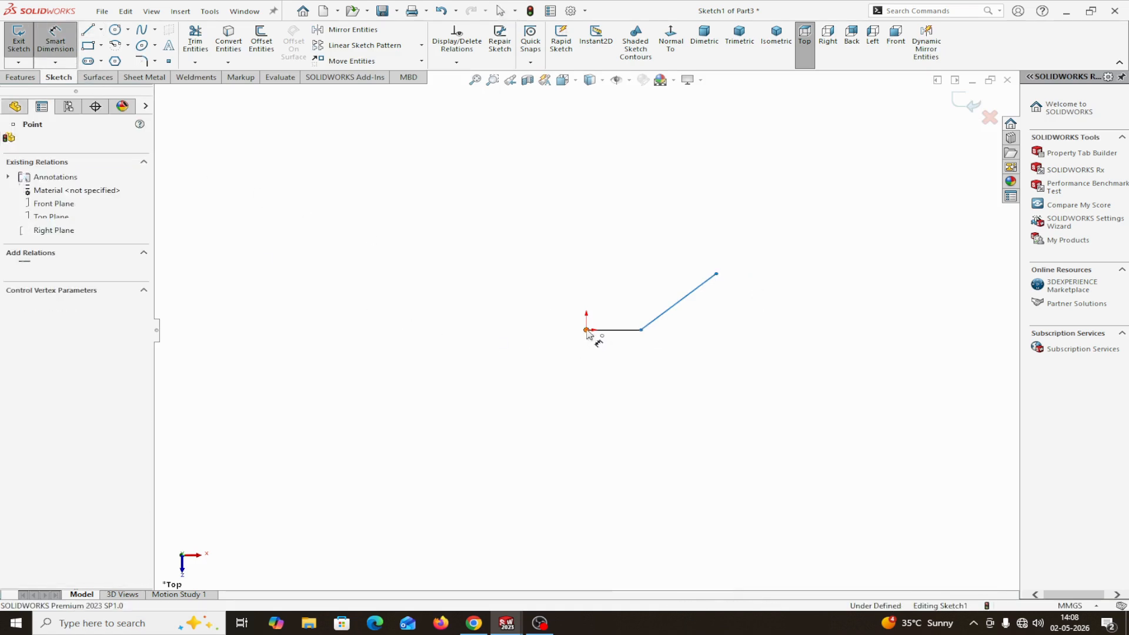
click(641, 331)
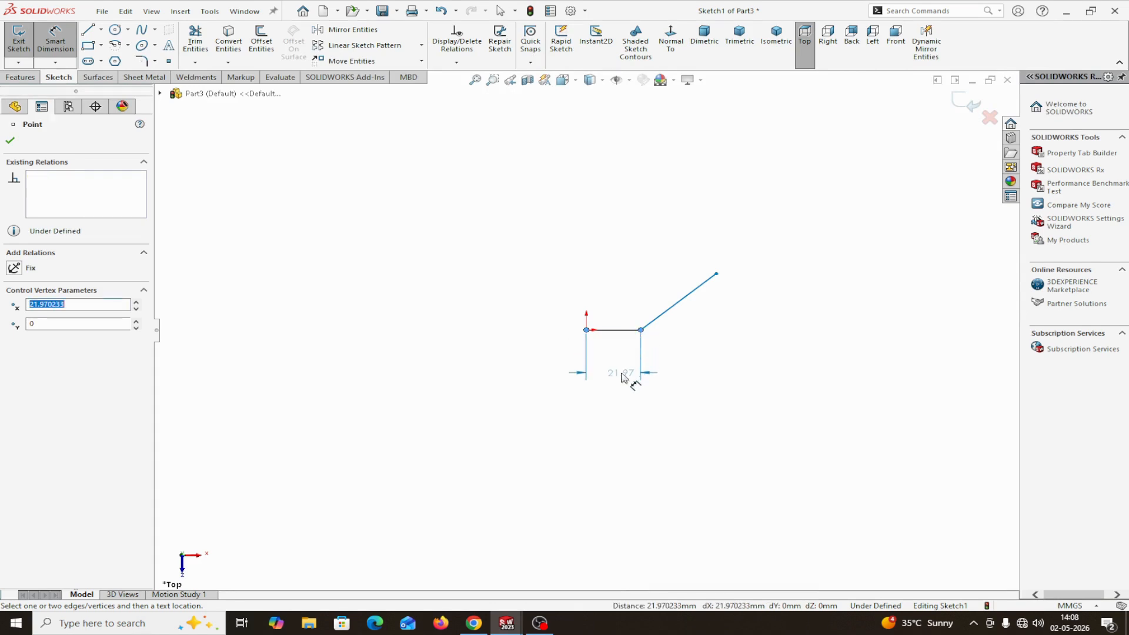
click(621, 374)
text(60)
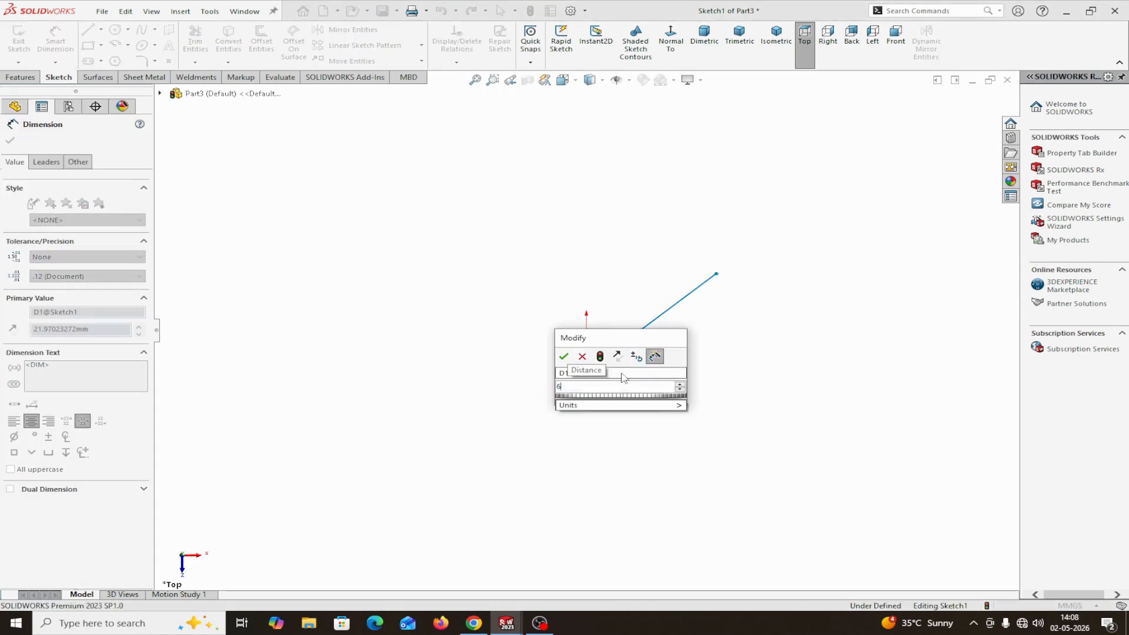
click(563, 357)
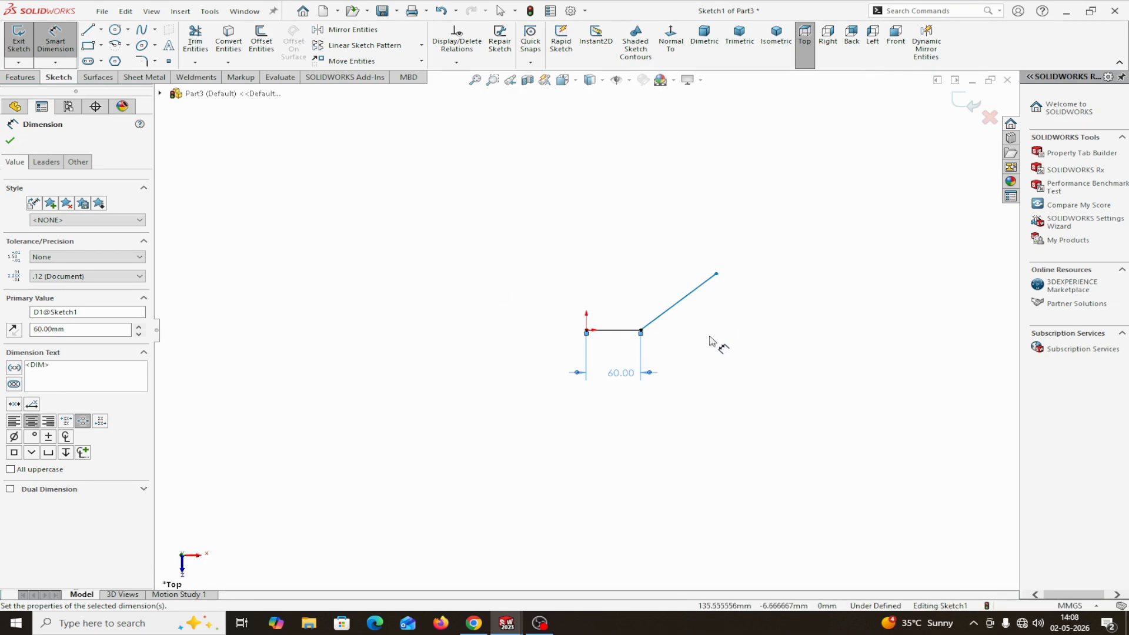
Dimension the inclined line's angle from the horizontal at the shared endpoint as 45°
click(667, 312)
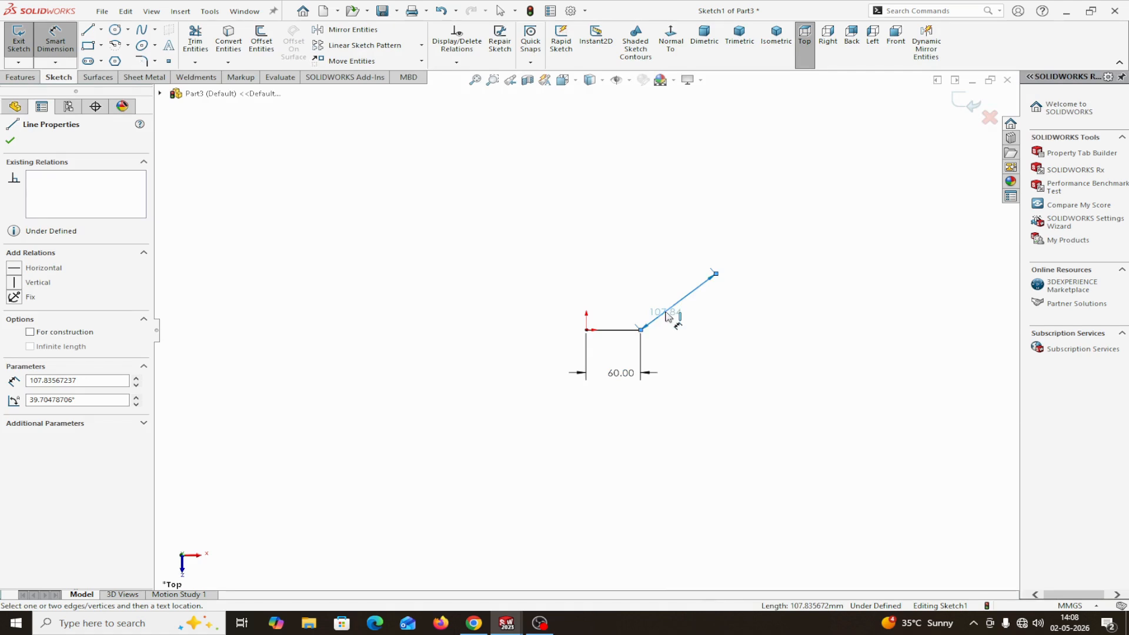
click(641, 331)
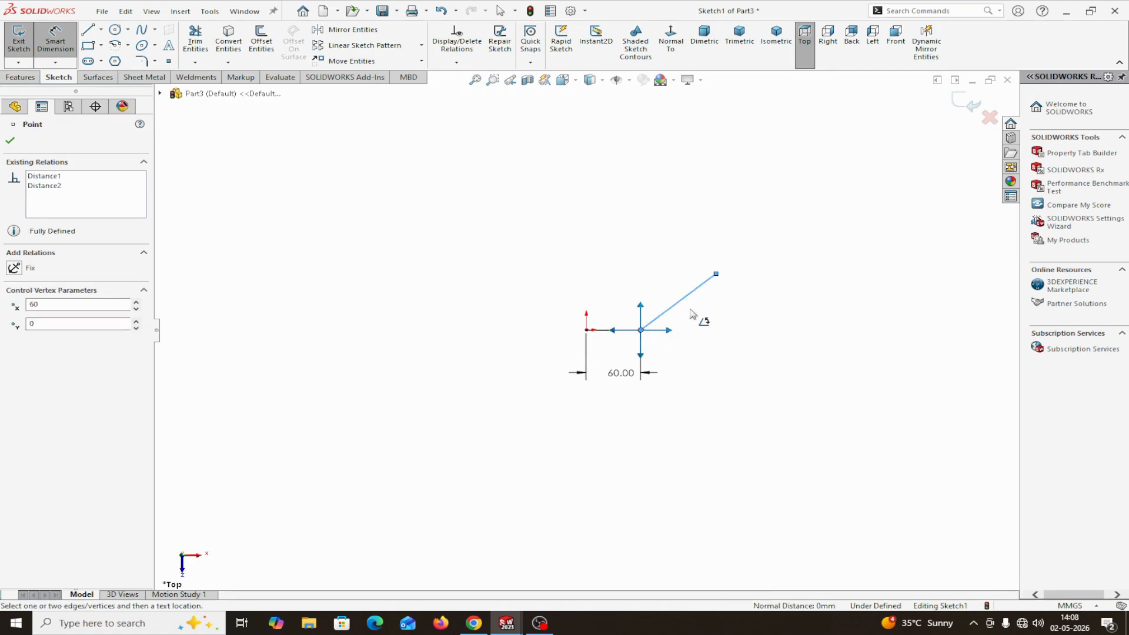
scroll(694, 311, down, 3)
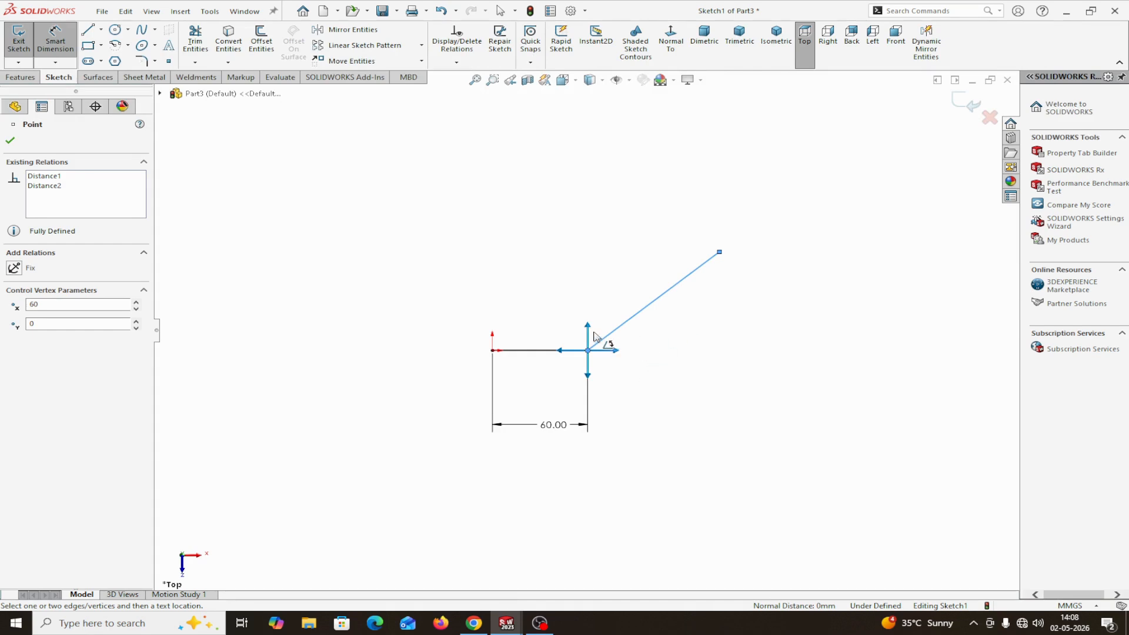
click(587, 326)
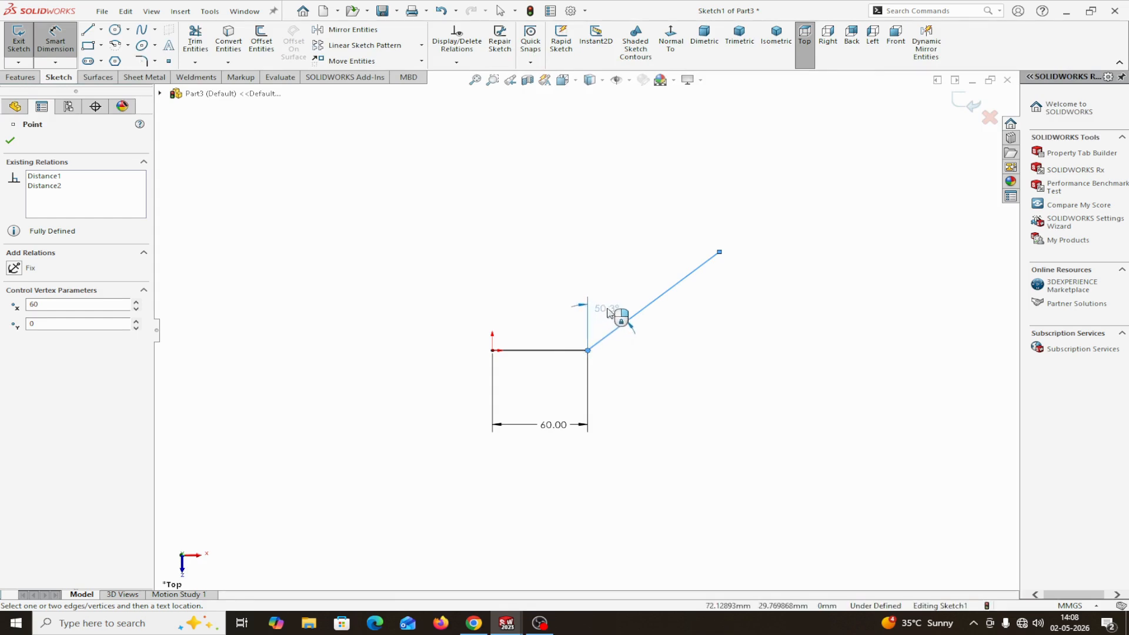
key(Escape)
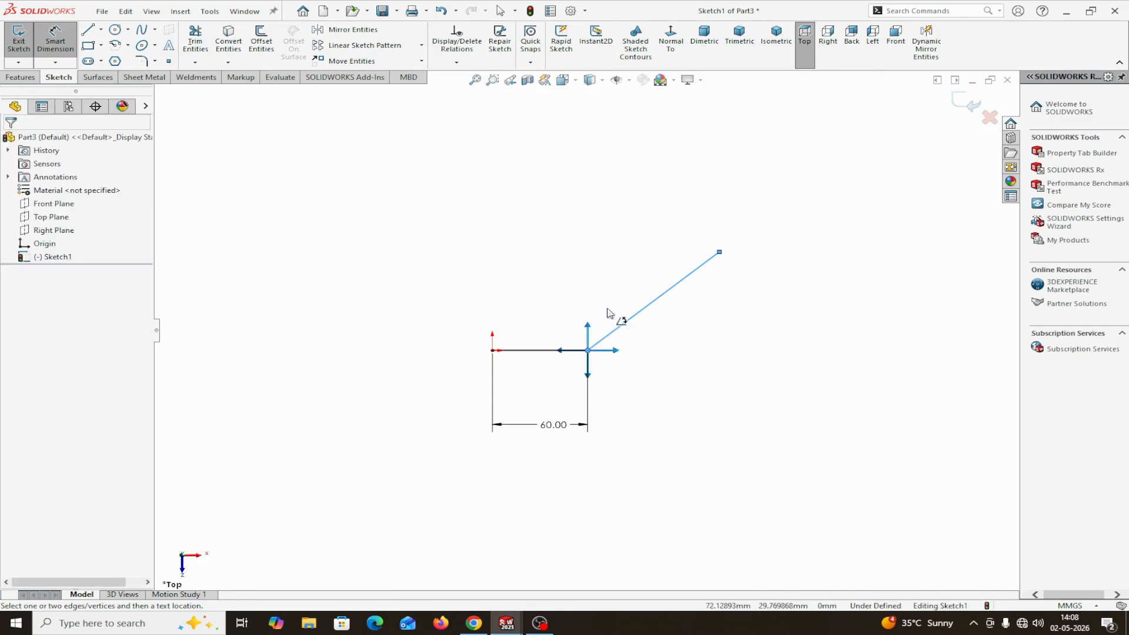
click(617, 353)
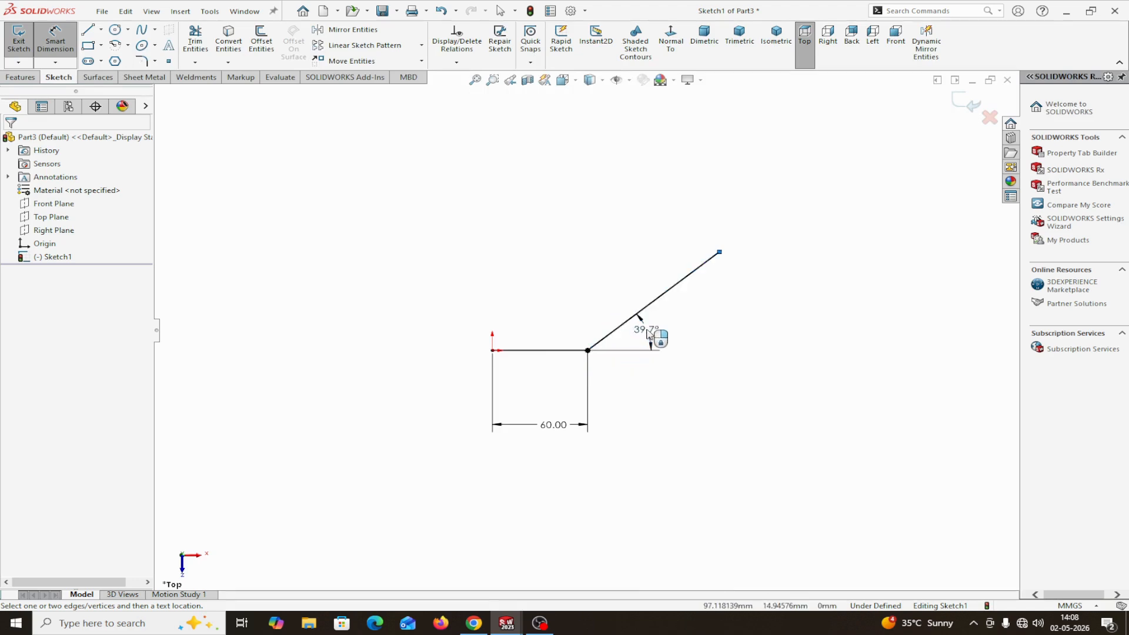
click(648, 331)
text(45)
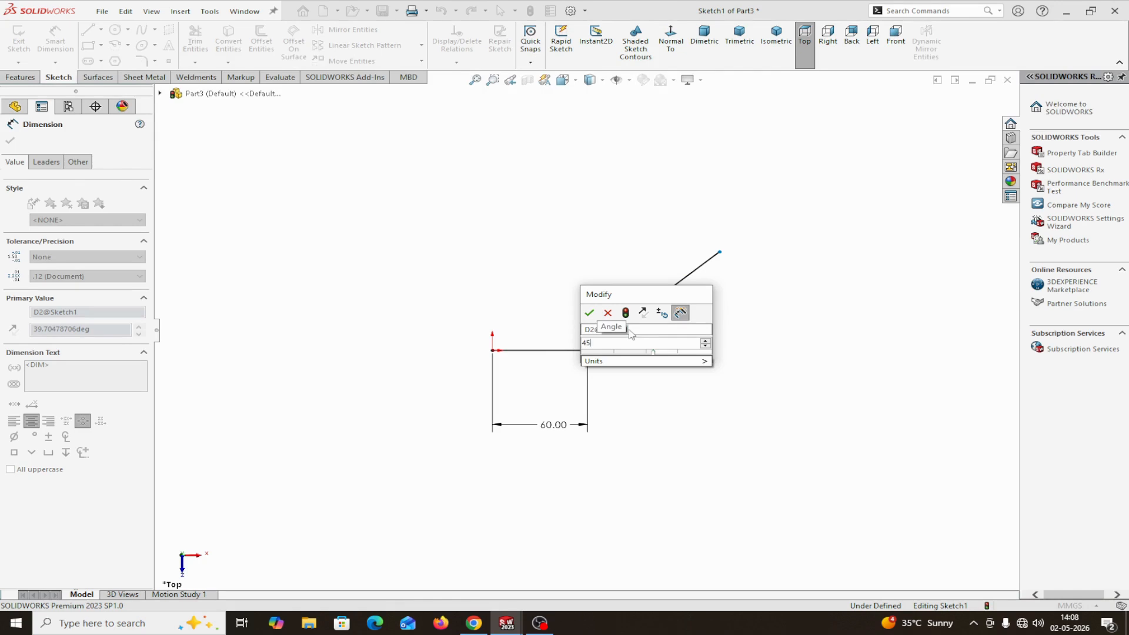
click(589, 312)
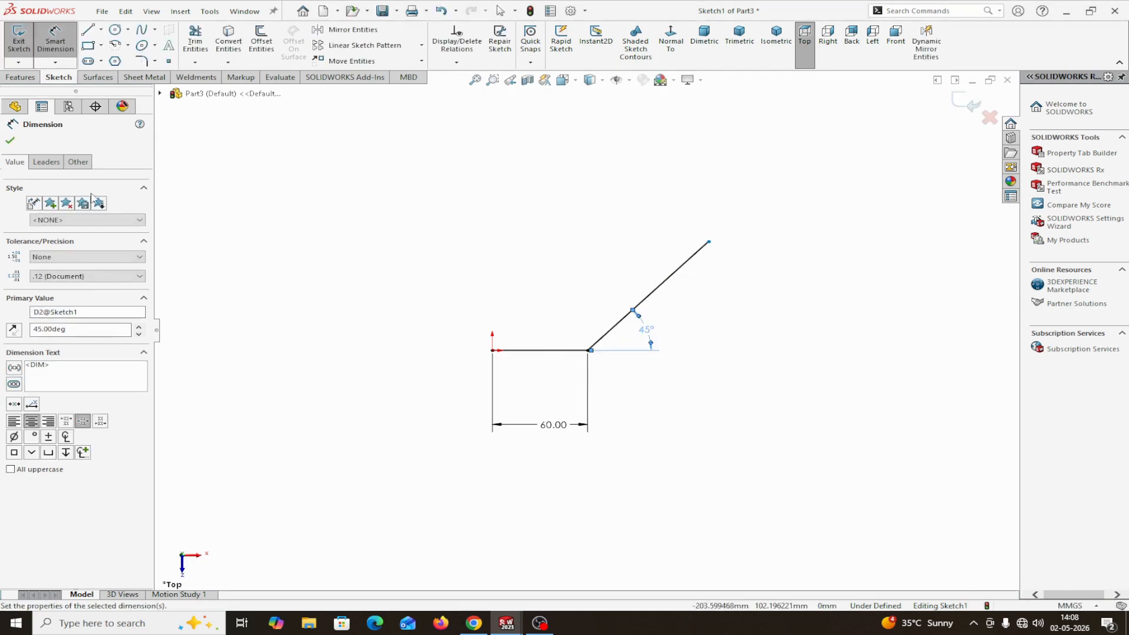
click(10, 142)
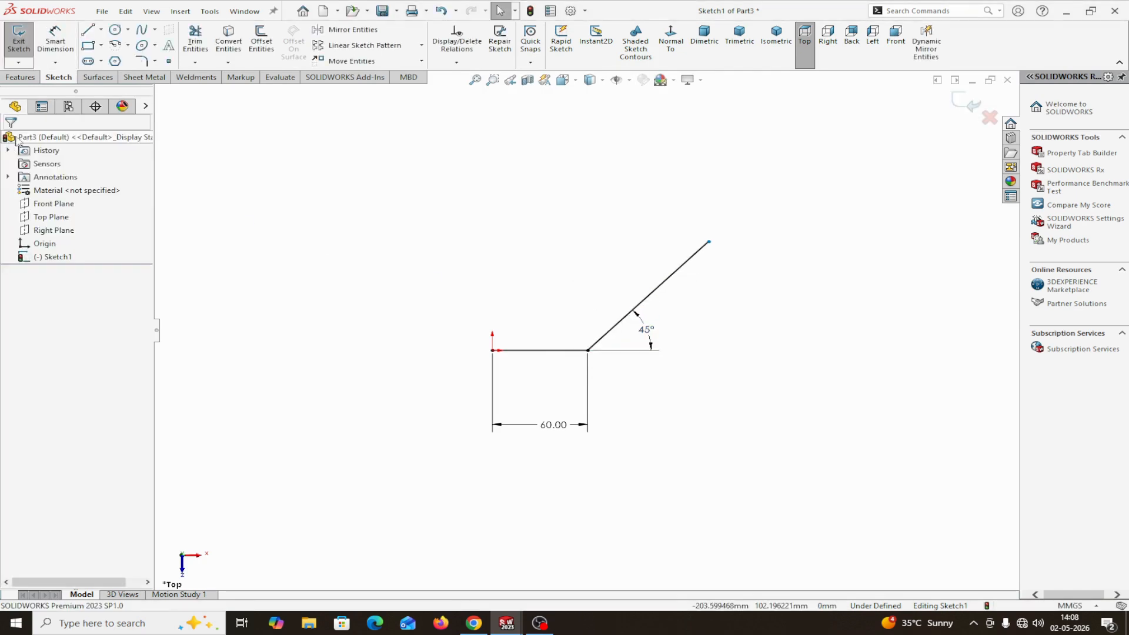
Draw a construction centerline from the origin, about 123 mm long at about 42°, beside the inclined line
click(101, 31)
click(118, 55)
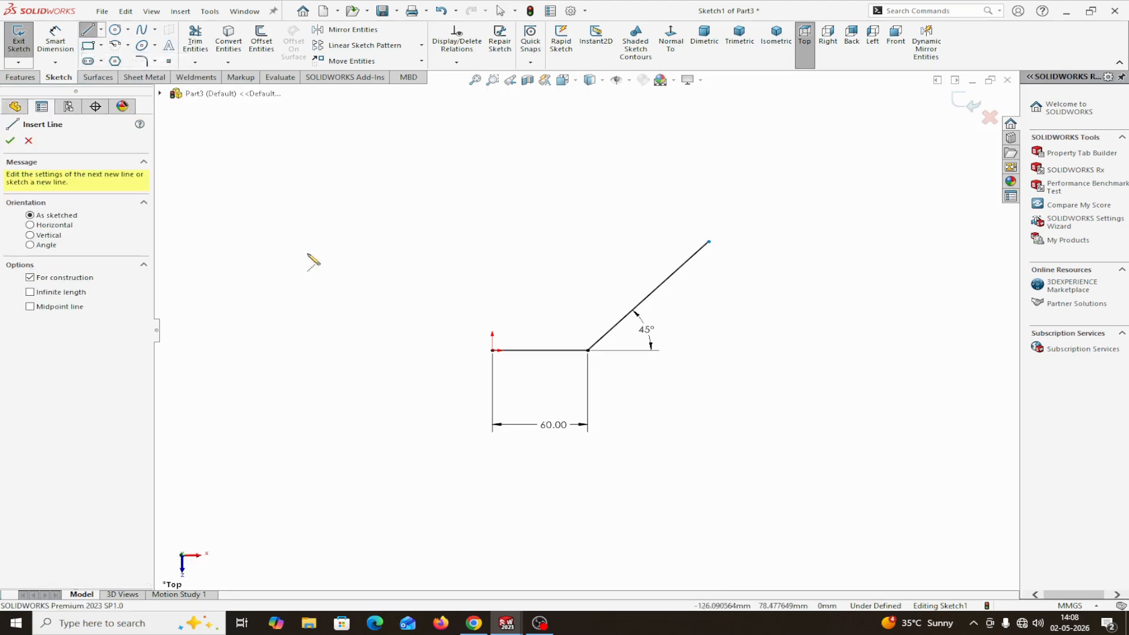
click(492, 351)
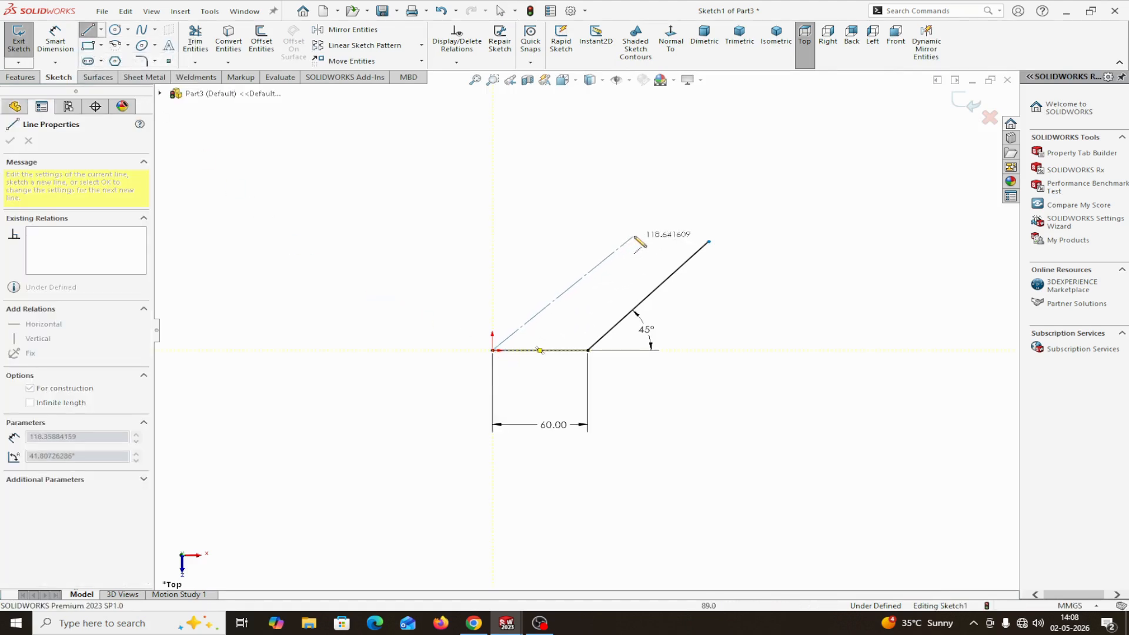
click(637, 233)
right_click(637, 234)
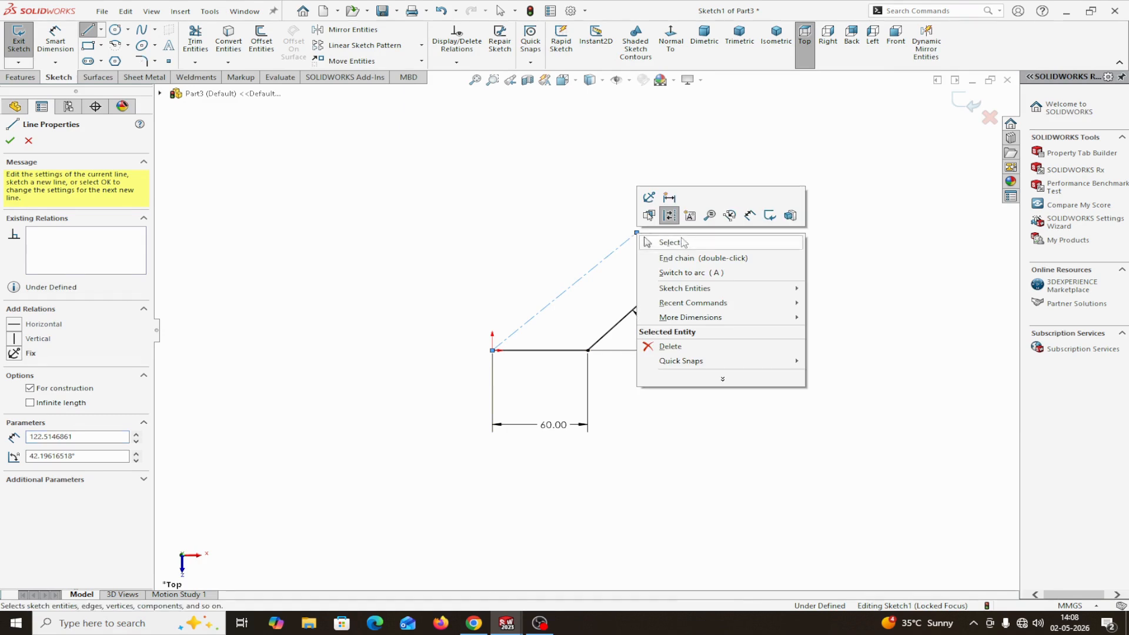
click(671, 242)
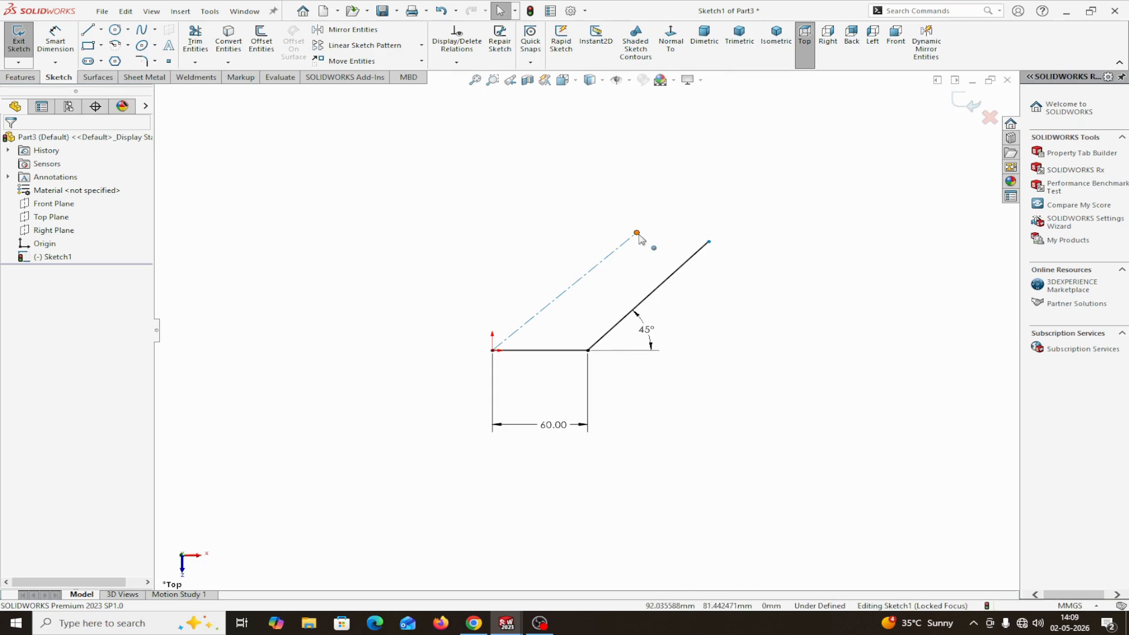
Reposition the centerline's free end to make it about 106 mm long, and add a Parallel relation with the inclined line
drag(636, 233, 650, 220)
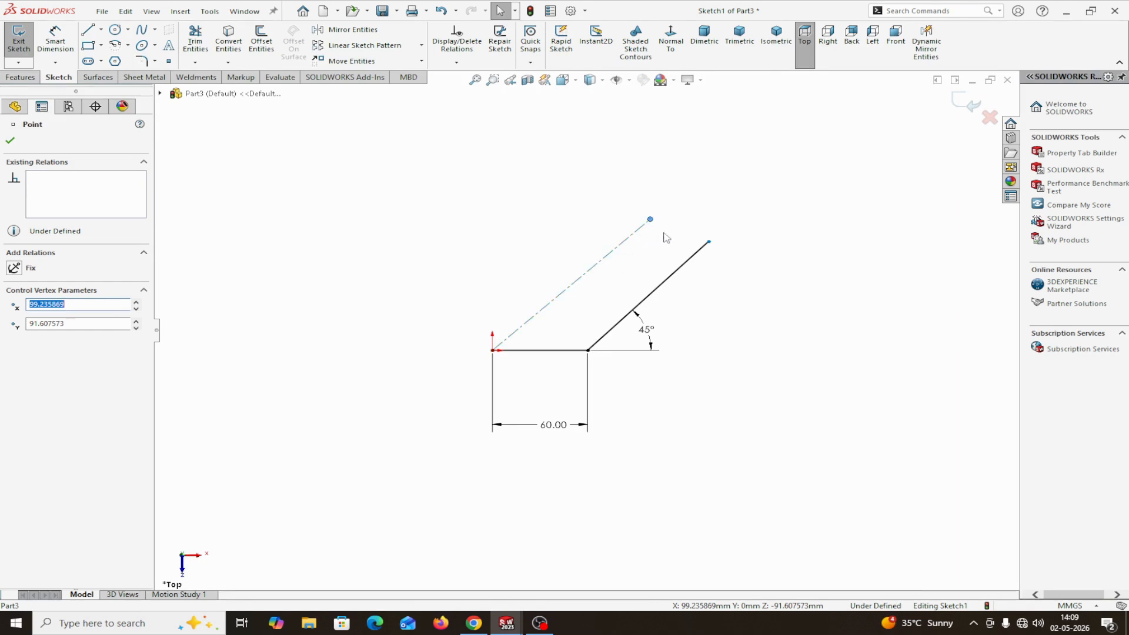
drag(651, 221, 612, 244)
click(585, 270)
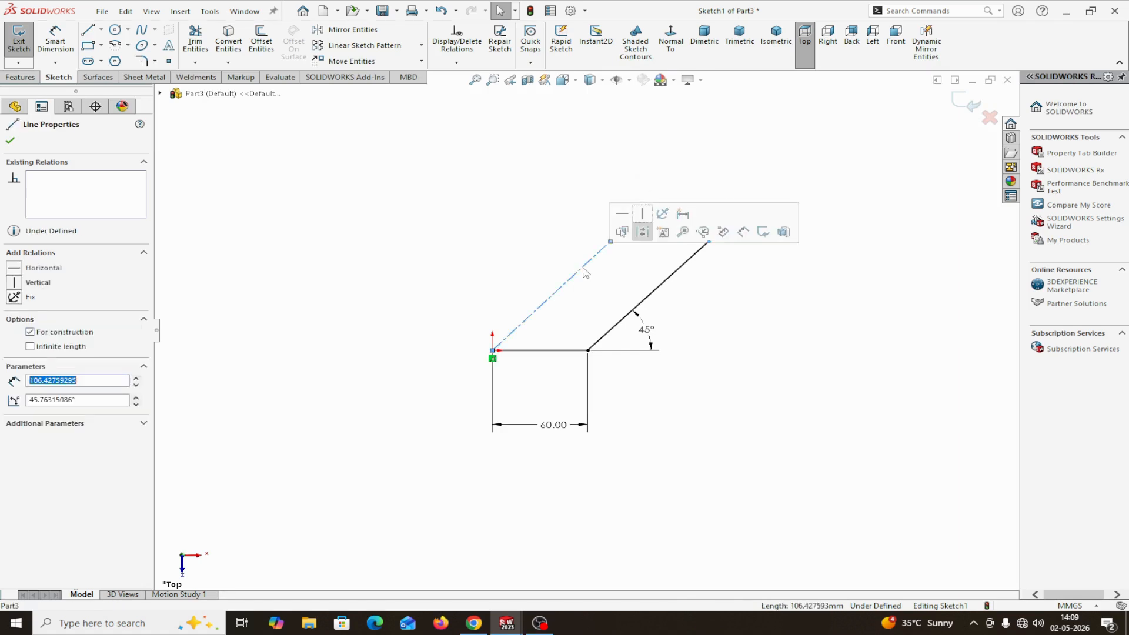
ctrl+click(645, 298)
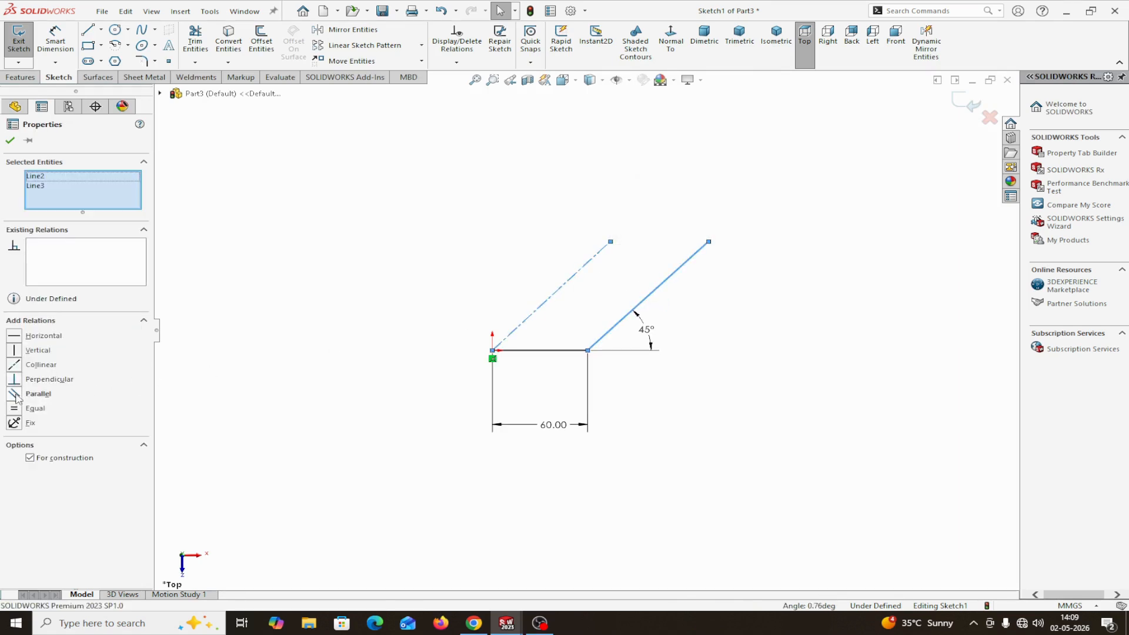
click(17, 395)
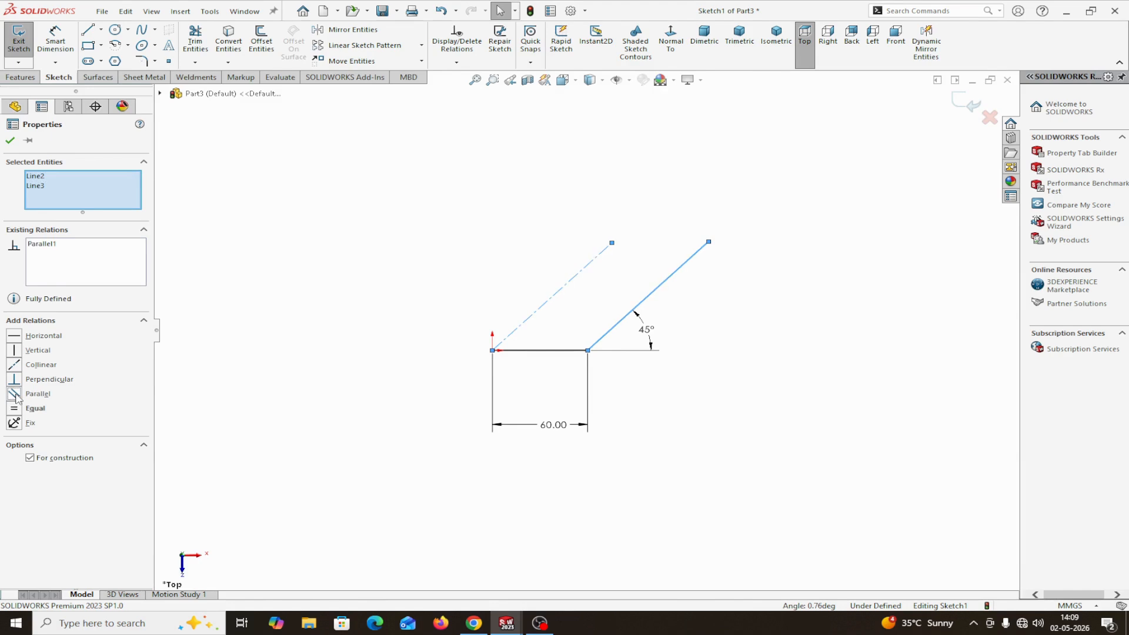
click(10, 141)
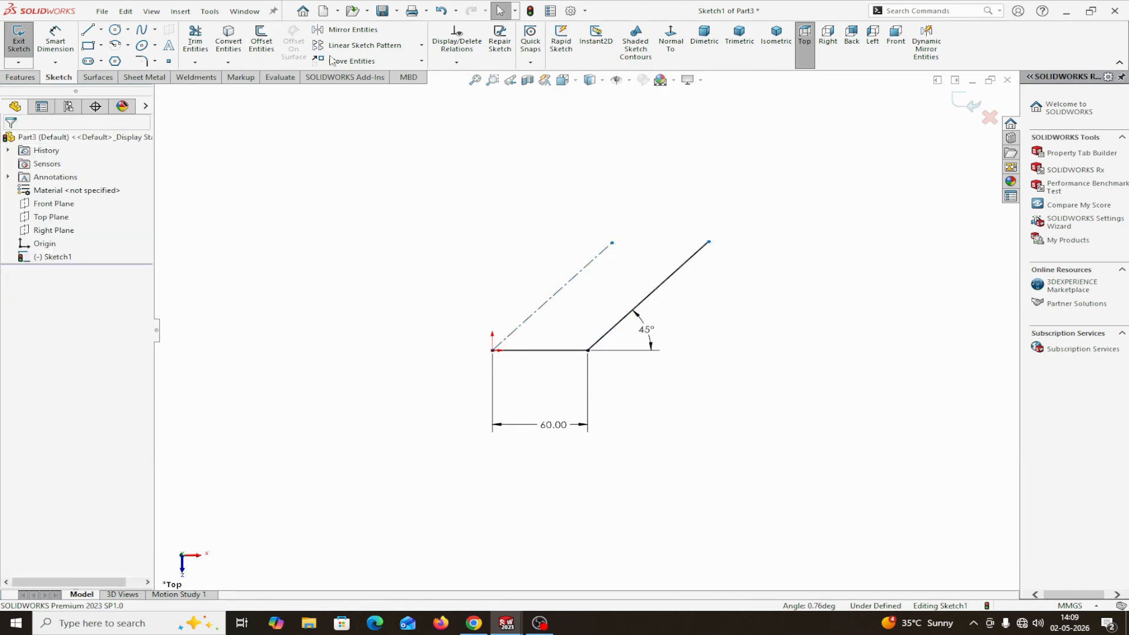
Start a sketch mirror with the solid inclined line and the 60 mm horizontal line as the entities to mirror
click(364, 34)
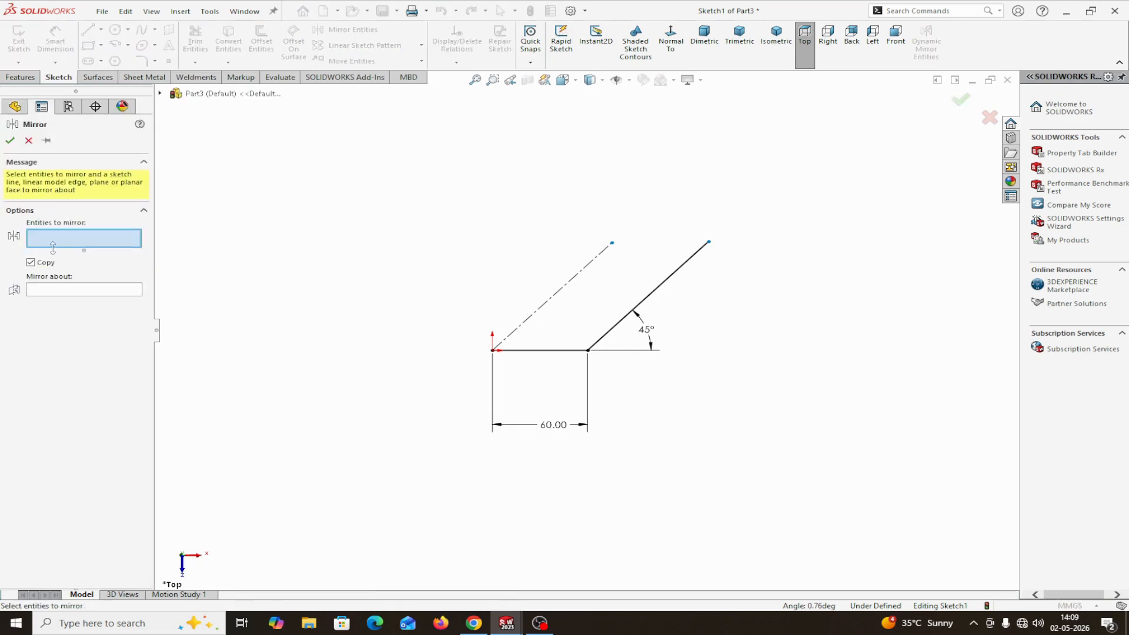
click(653, 295)
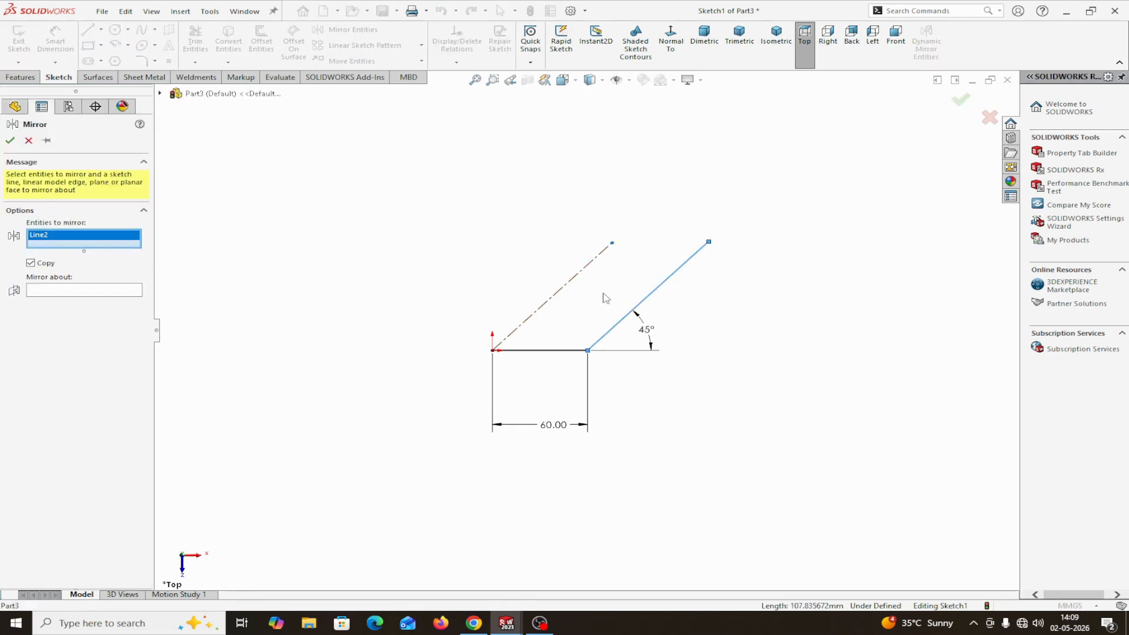
click(554, 351)
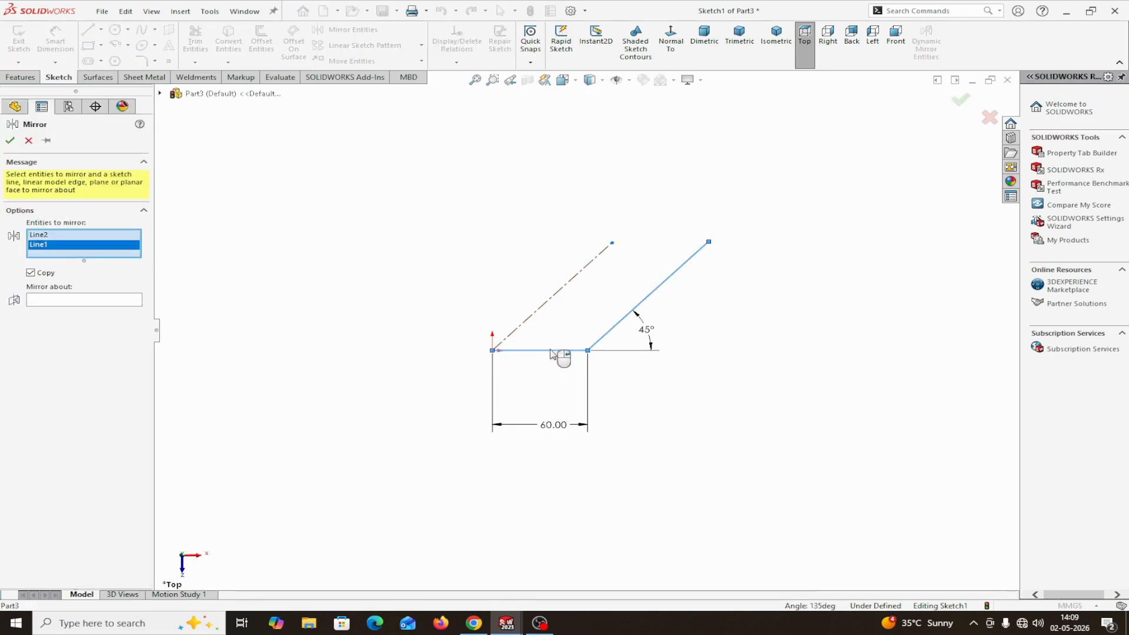
click(528, 323)
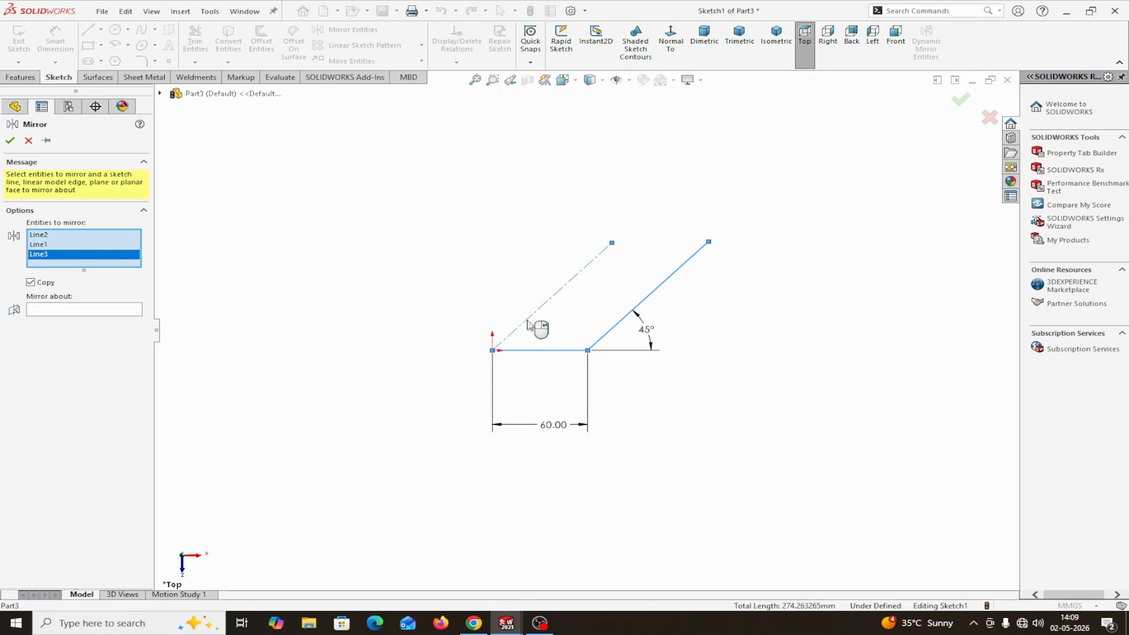
click(55, 309)
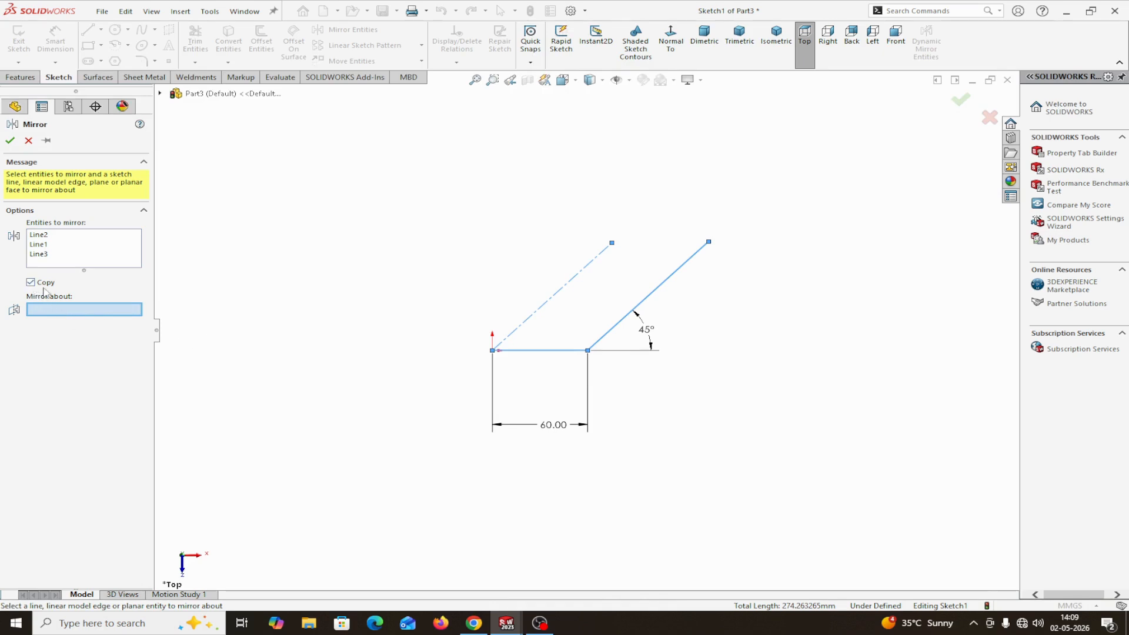
click(43, 259)
right_click(43, 259)
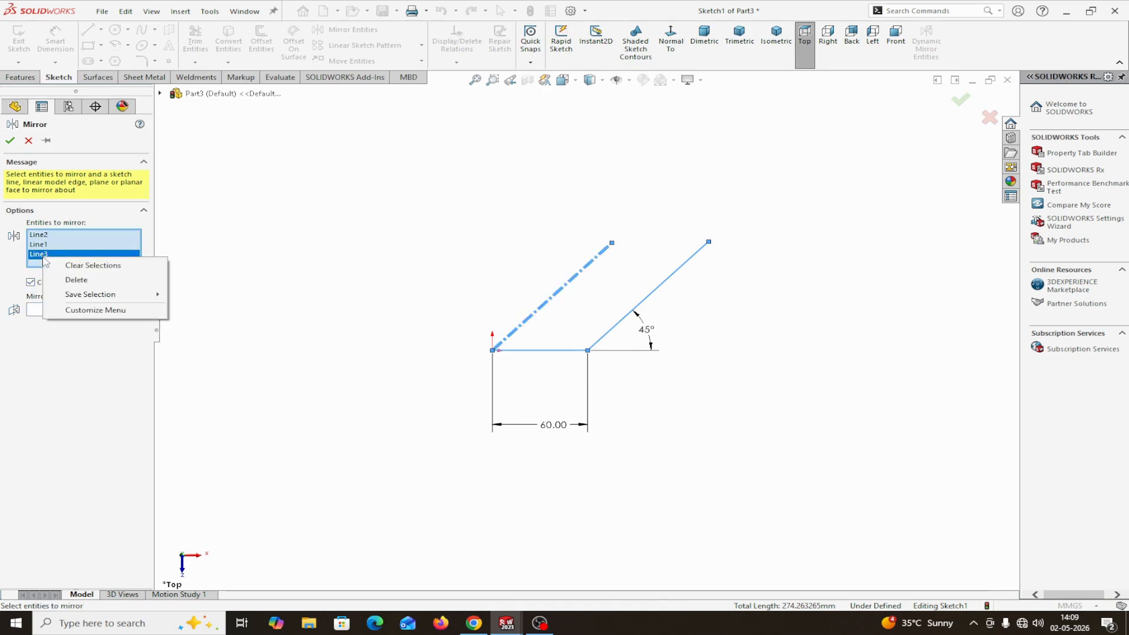
click(65, 281)
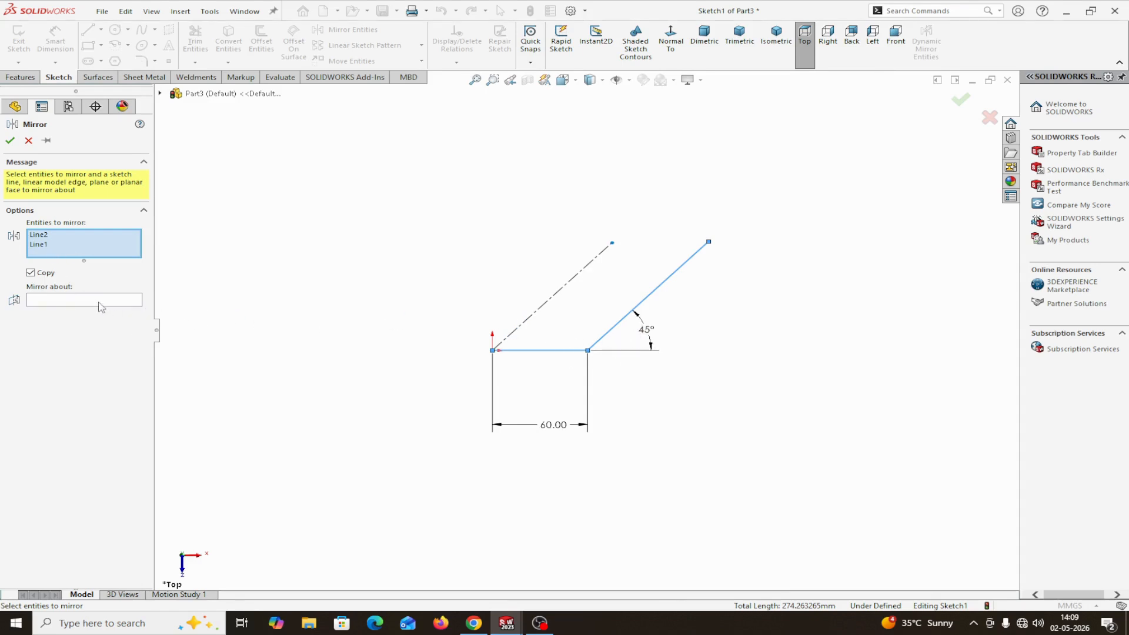
click(537, 311)
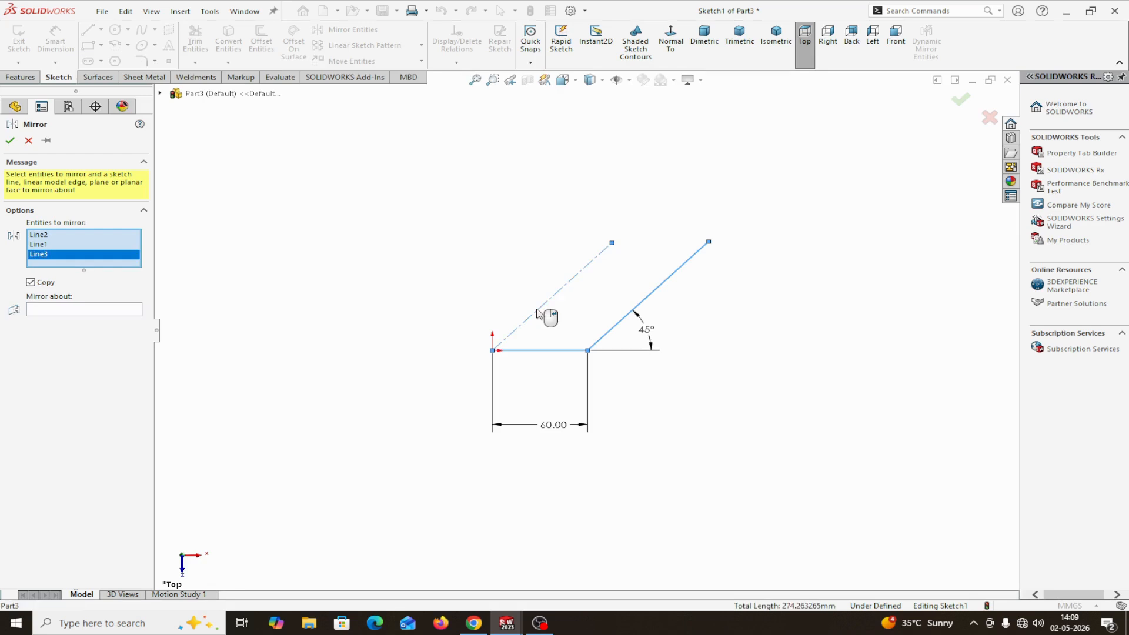
right_click(65, 257)
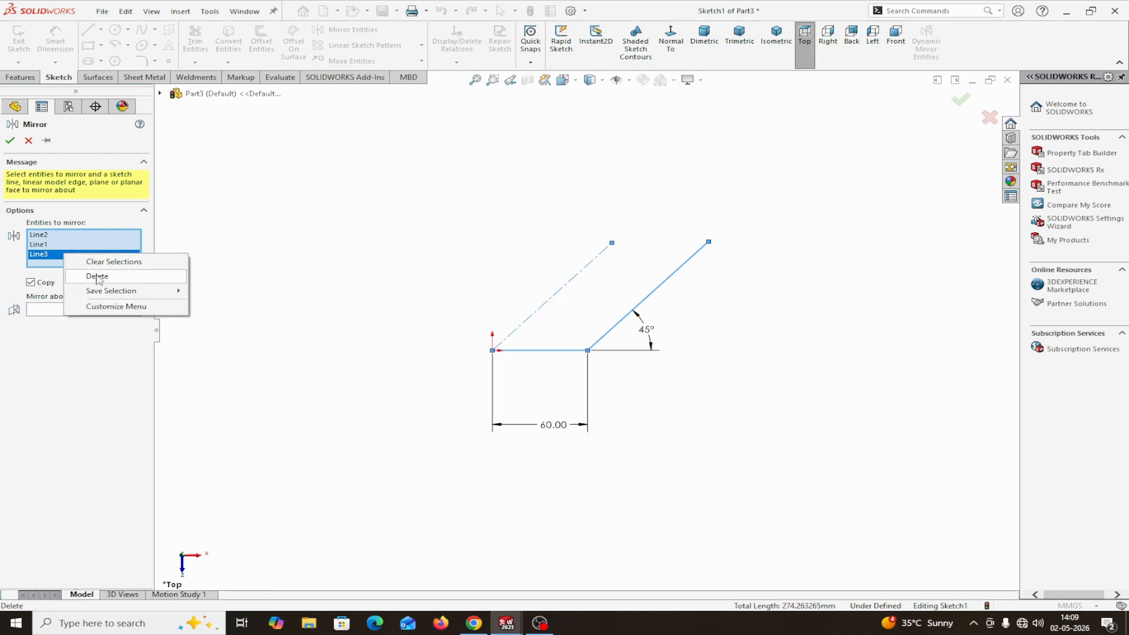
click(100, 275)
Use the inclined centerline from the origin as the mirror axis and complete the mirrored copy of the two lines
click(89, 302)
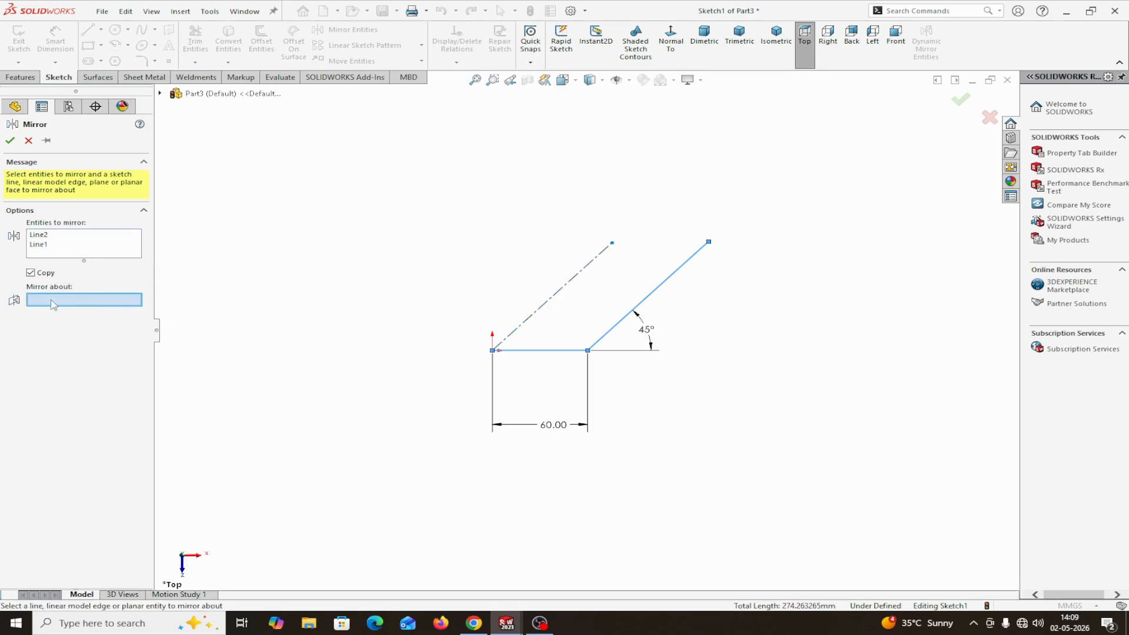
click(547, 301)
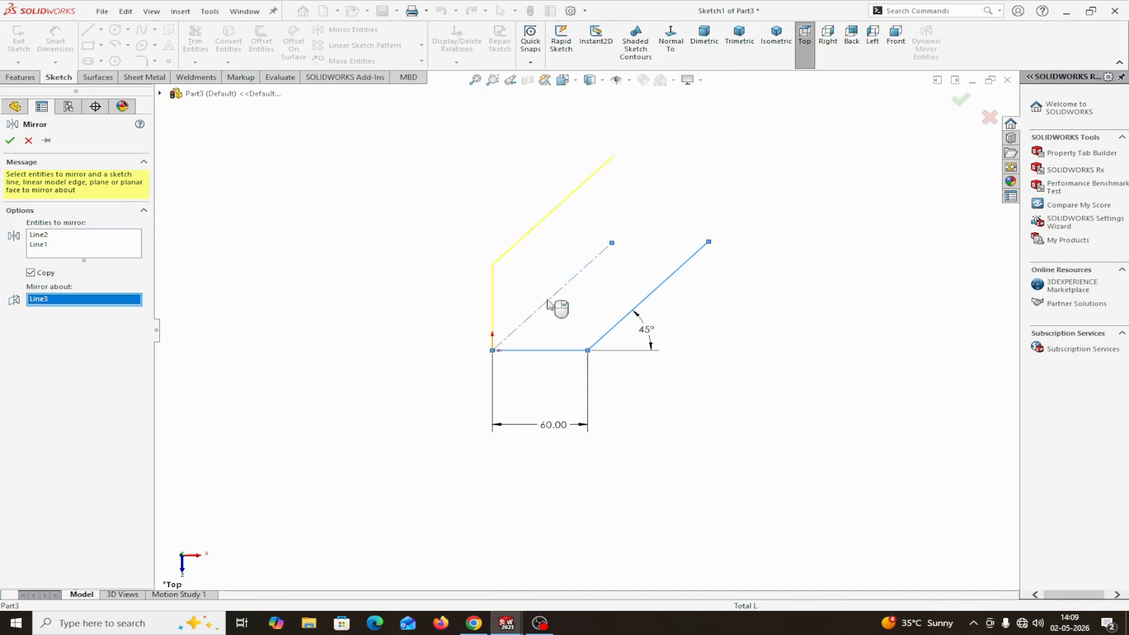
click(11, 141)
Draw a vertical construction centerline about 125 mm long, upward from the free upper endpoint of the lower inclined line
scroll(711, 167, up, 2)
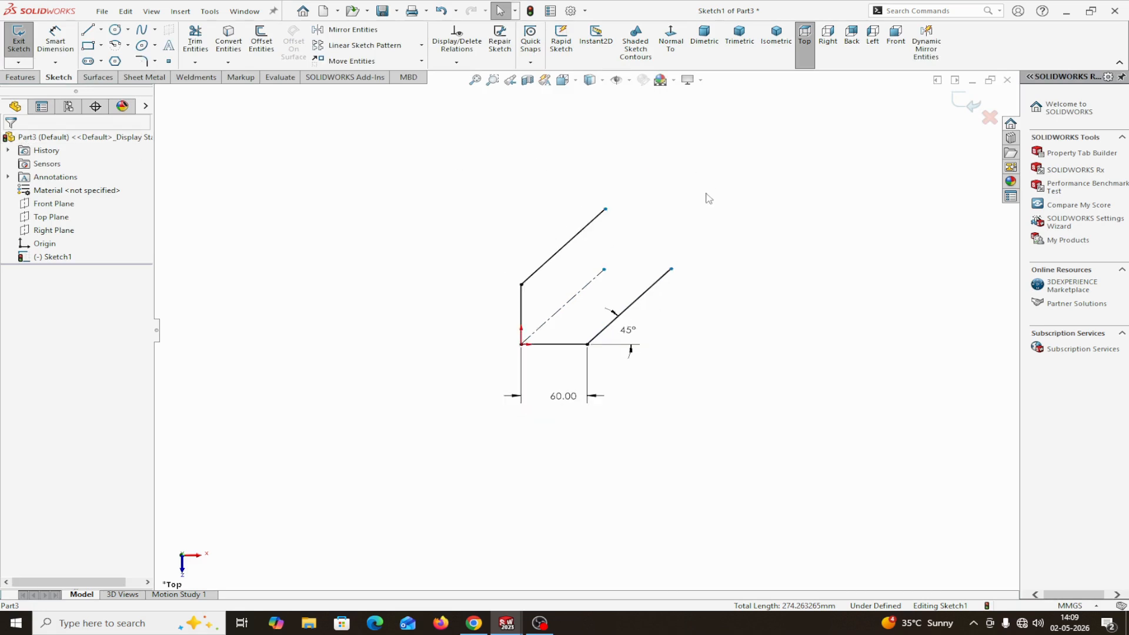
scroll(705, 198, down, 2)
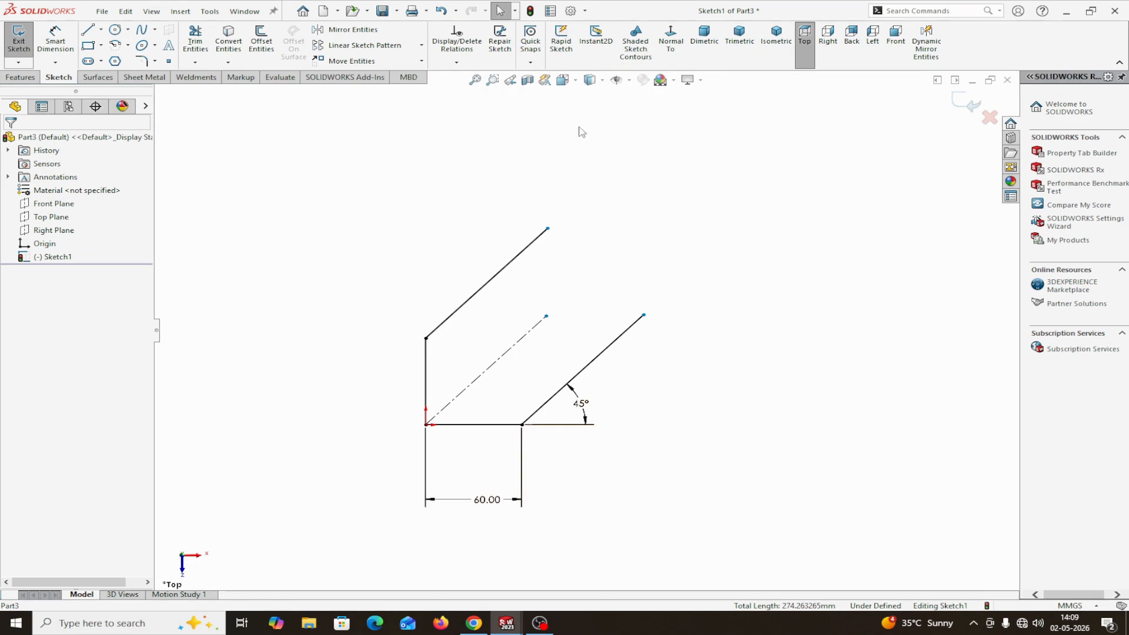
click(101, 29)
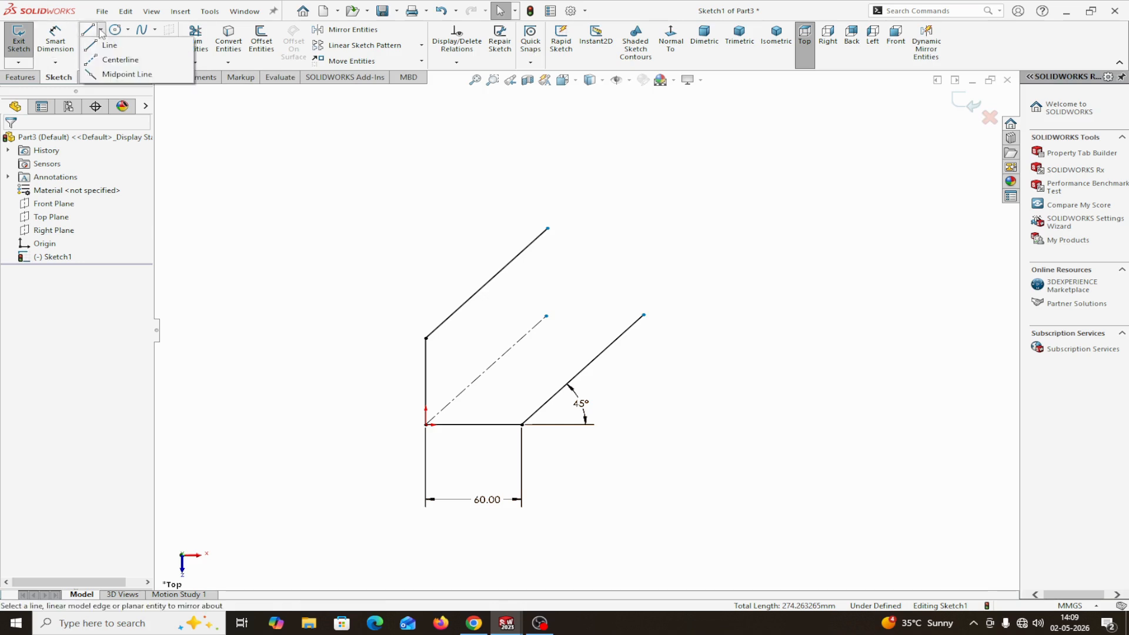
click(93, 60)
click(644, 315)
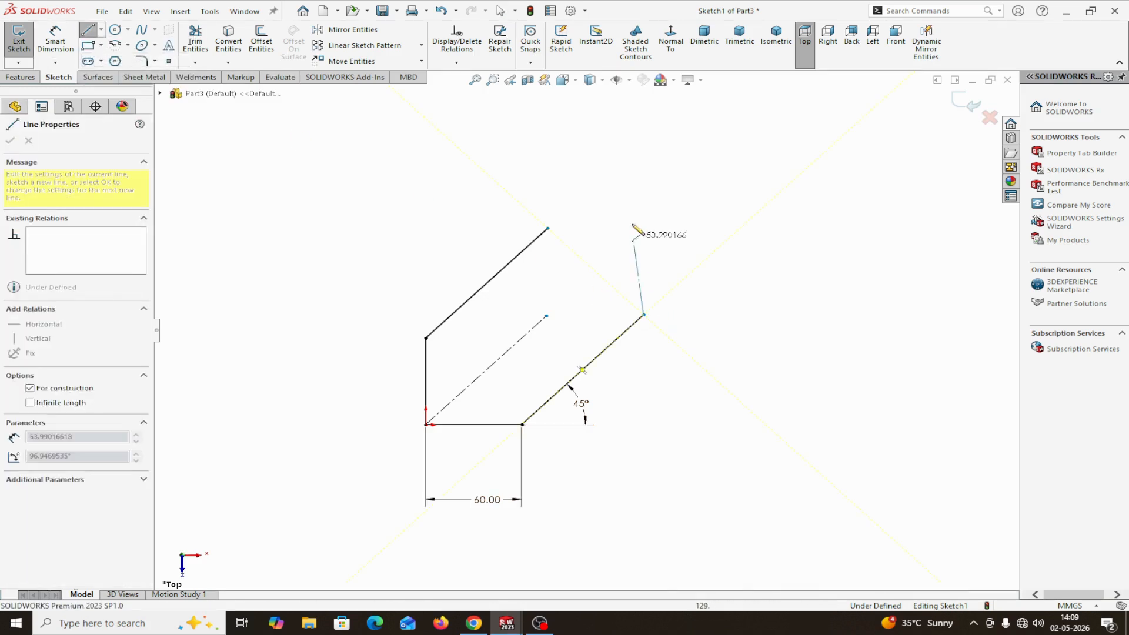
click(646, 136)
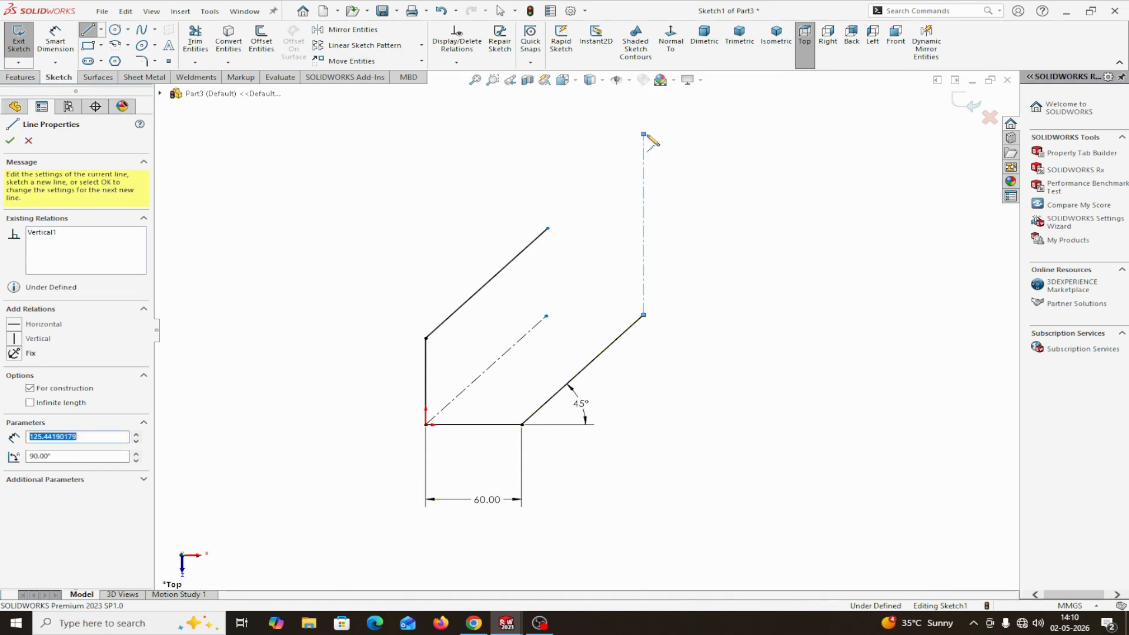
right_click(650, 140)
click(680, 149)
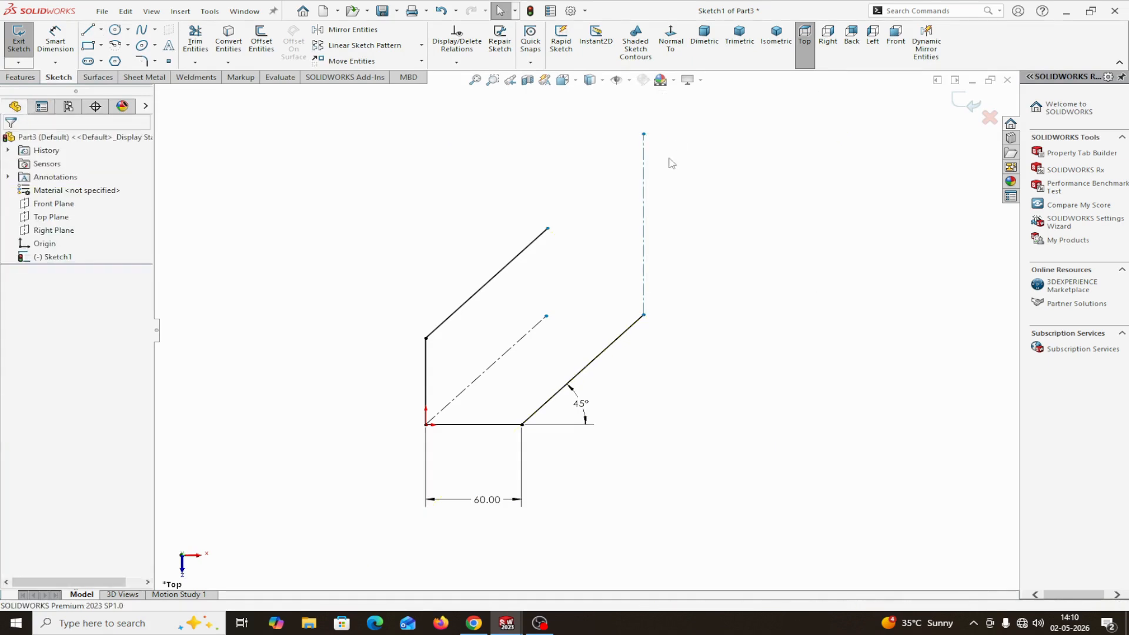
click(645, 184)
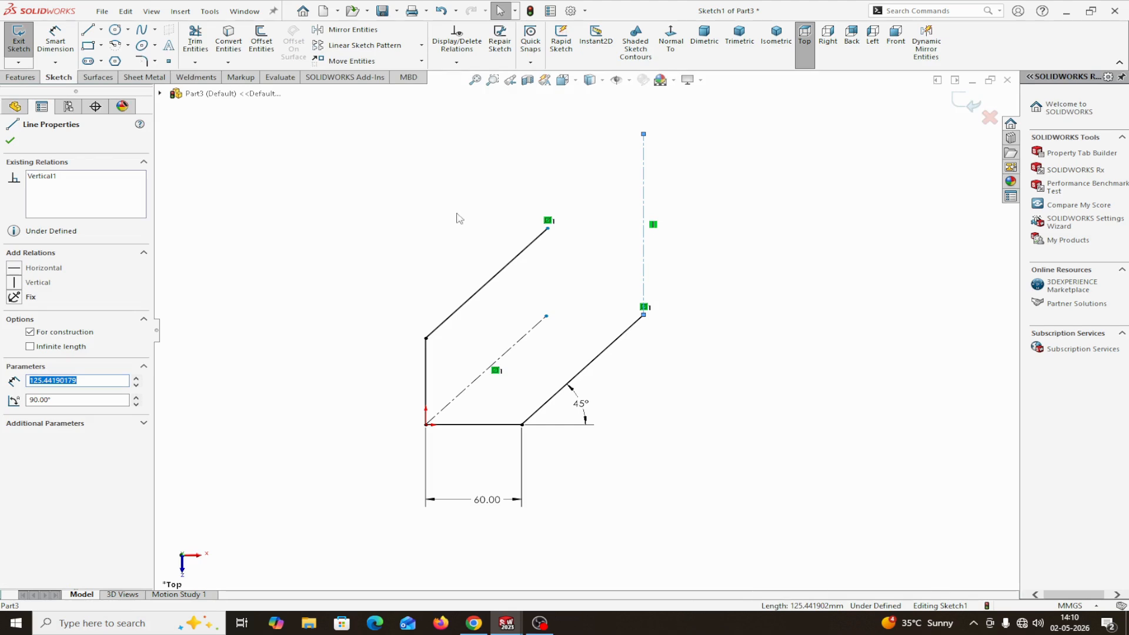
click(10, 141)
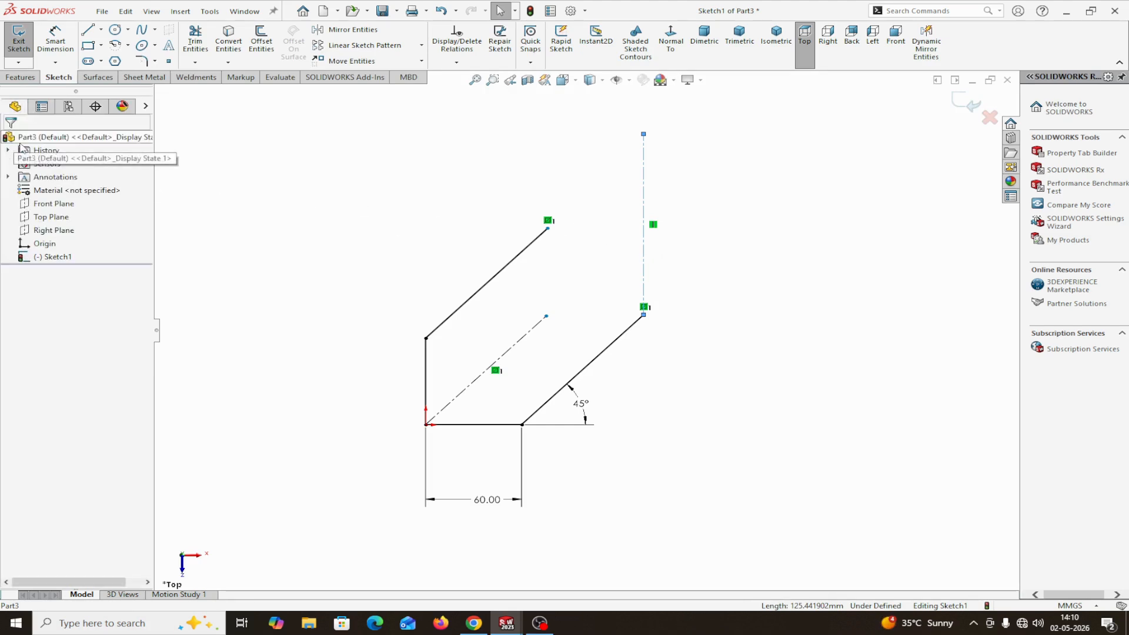
Mirror the four solid lines and the inclined centerline about the vertical centerline, leaving the vertical centerline out of the mirrored entities
click(336, 31)
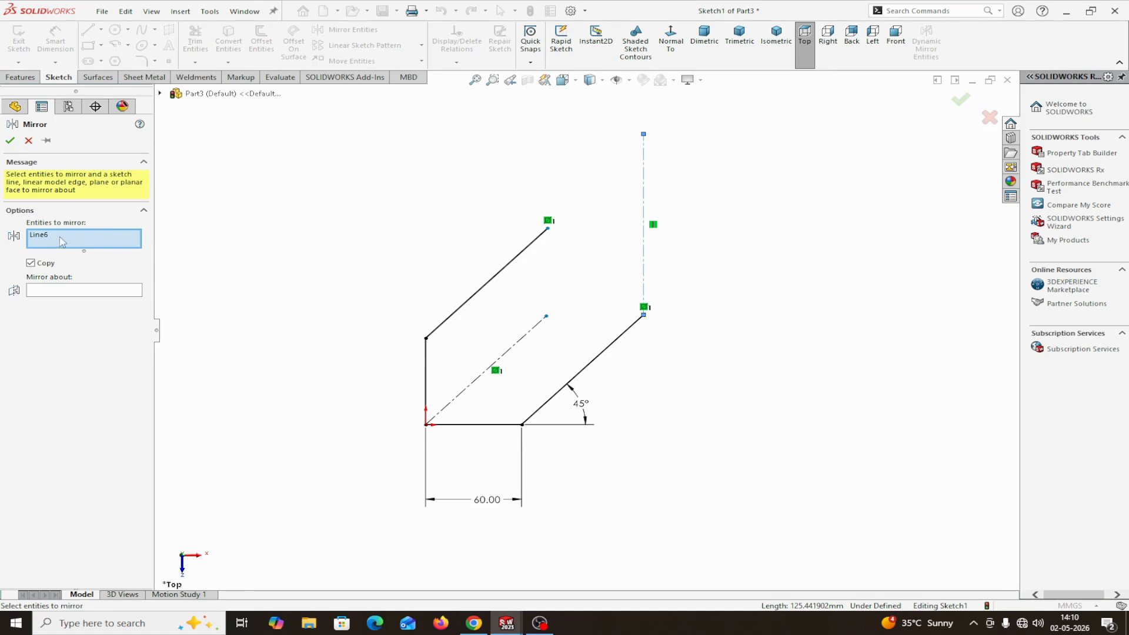
right_click(57, 241)
click(57, 244)
click(471, 298)
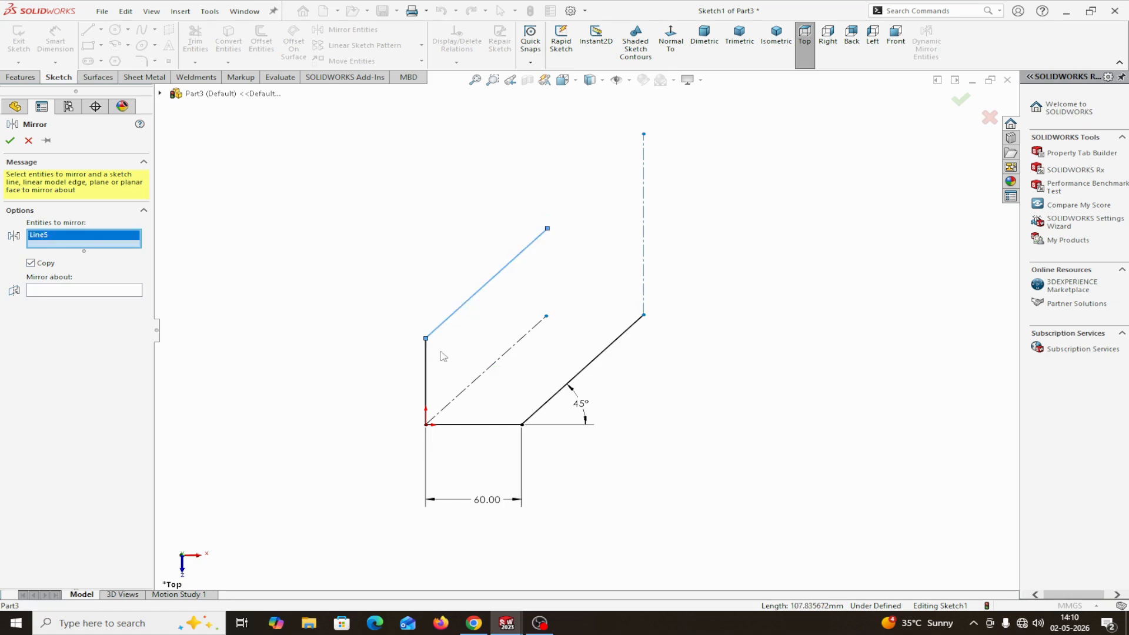
click(426, 369)
click(458, 425)
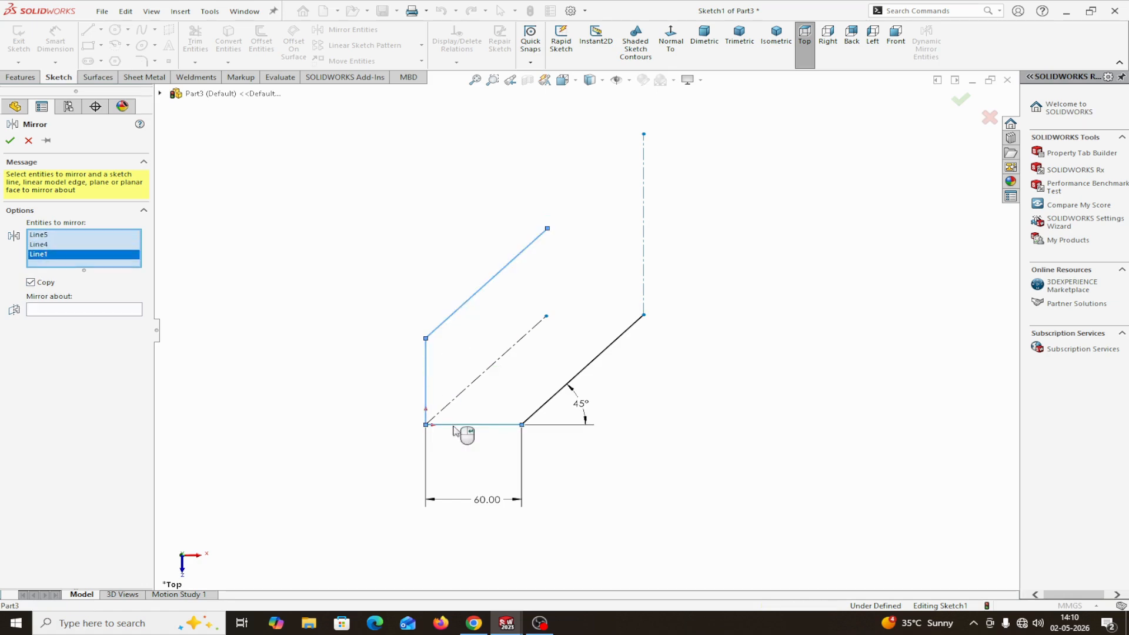
click(569, 381)
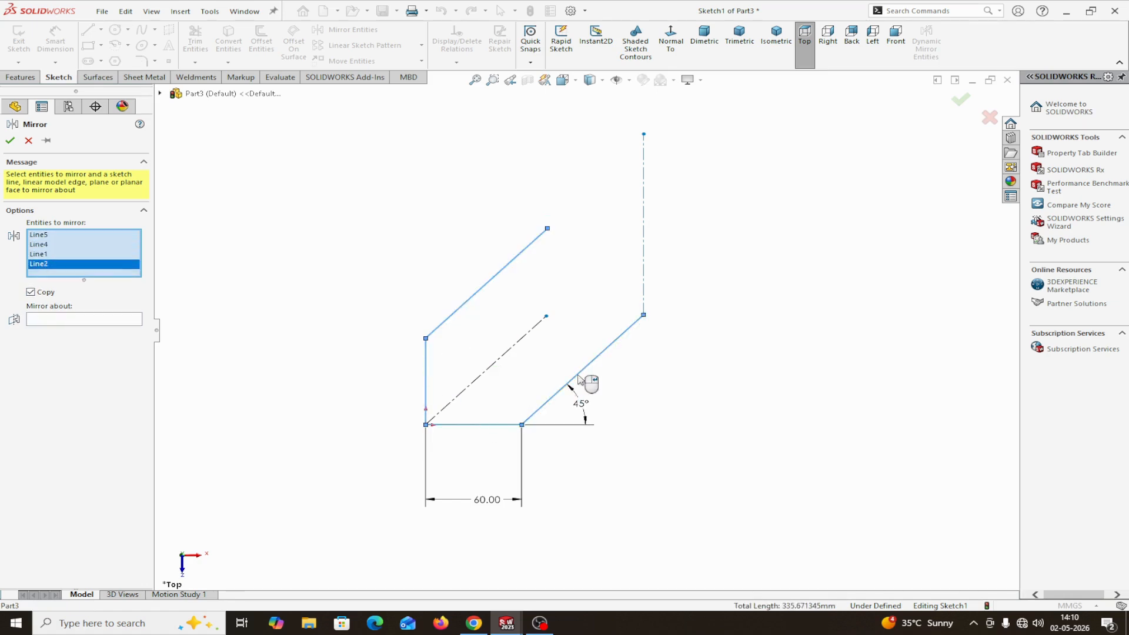
click(505, 361)
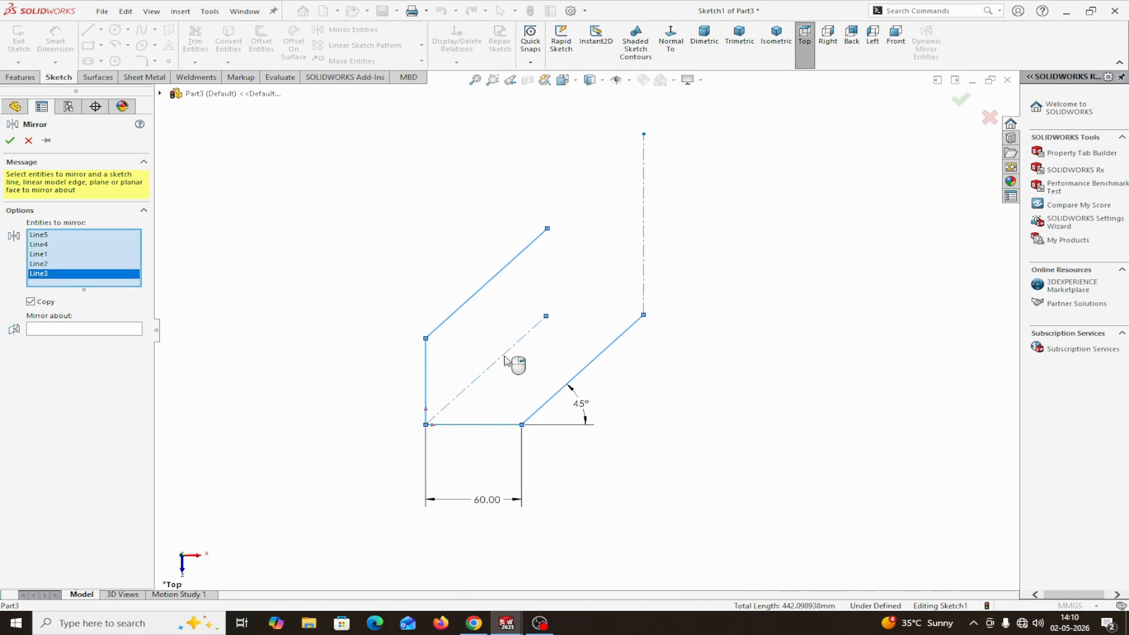
click(65, 330)
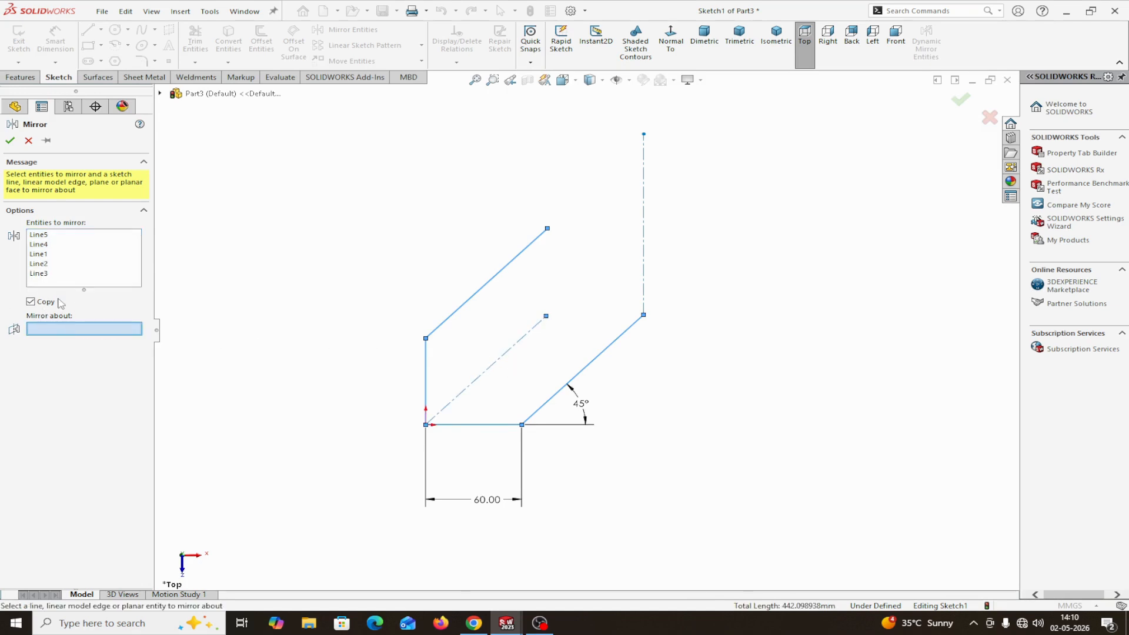
click(644, 287)
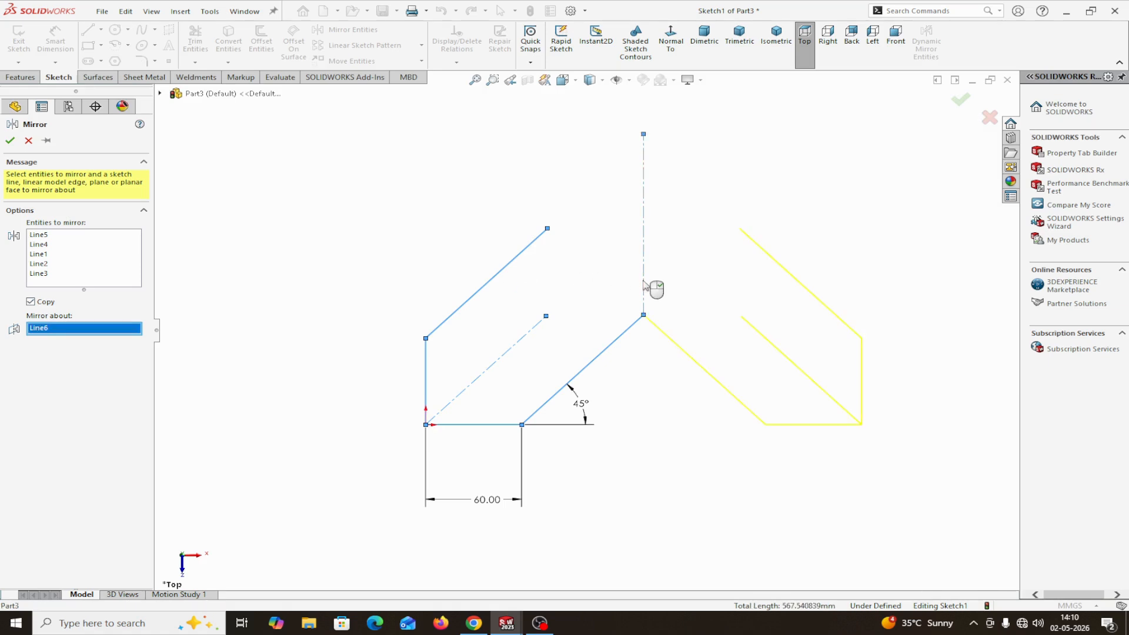
click(11, 141)
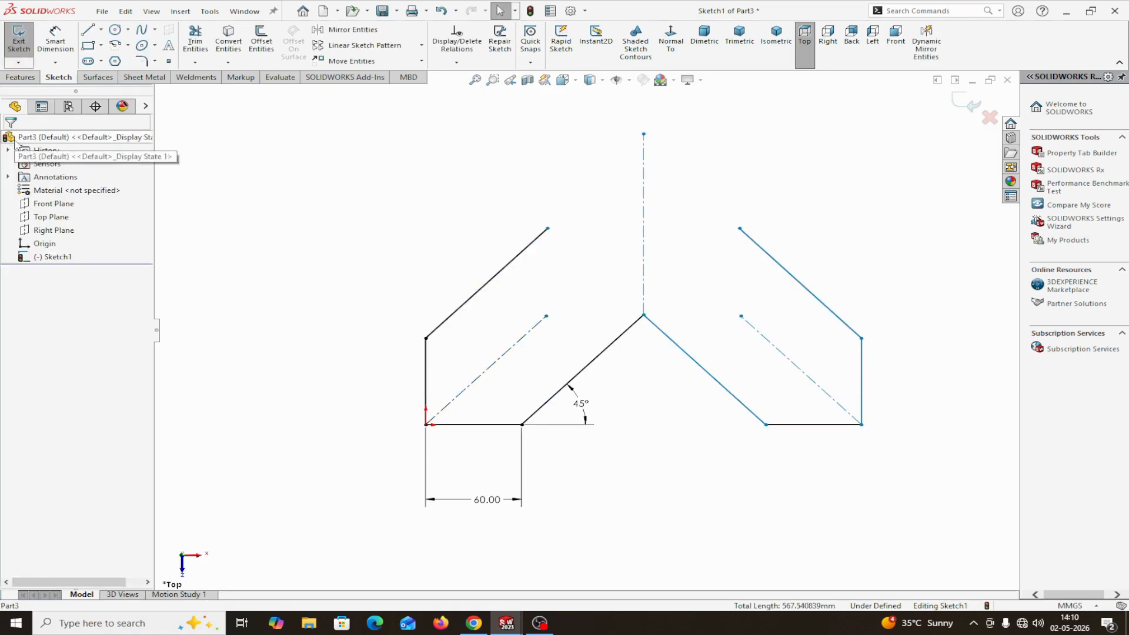
Dimension the aligned length of the lower inclined line, from the 60 mm line's endpoint to the vertical centerline, as 140 mm
key(f)
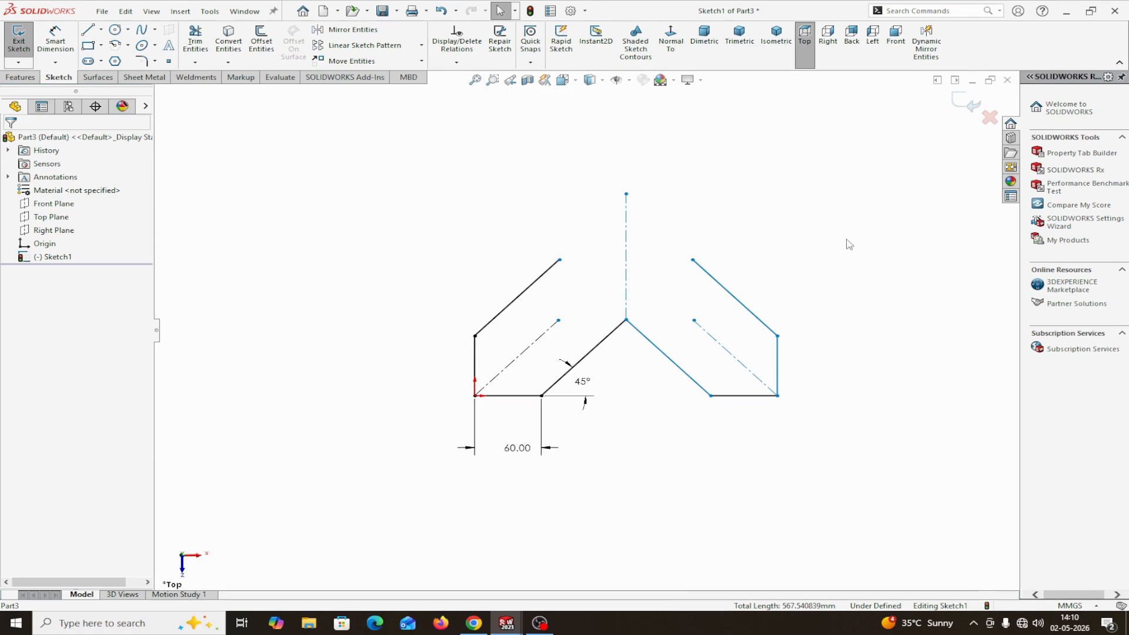
mouse_move(846, 245)
ctrl+middle_down()
mouse_move(636, 277)
mouse_move(600, 224)
mouse_move(629, 319)
mouse_move(655, 318)
ctrl+middle_up()
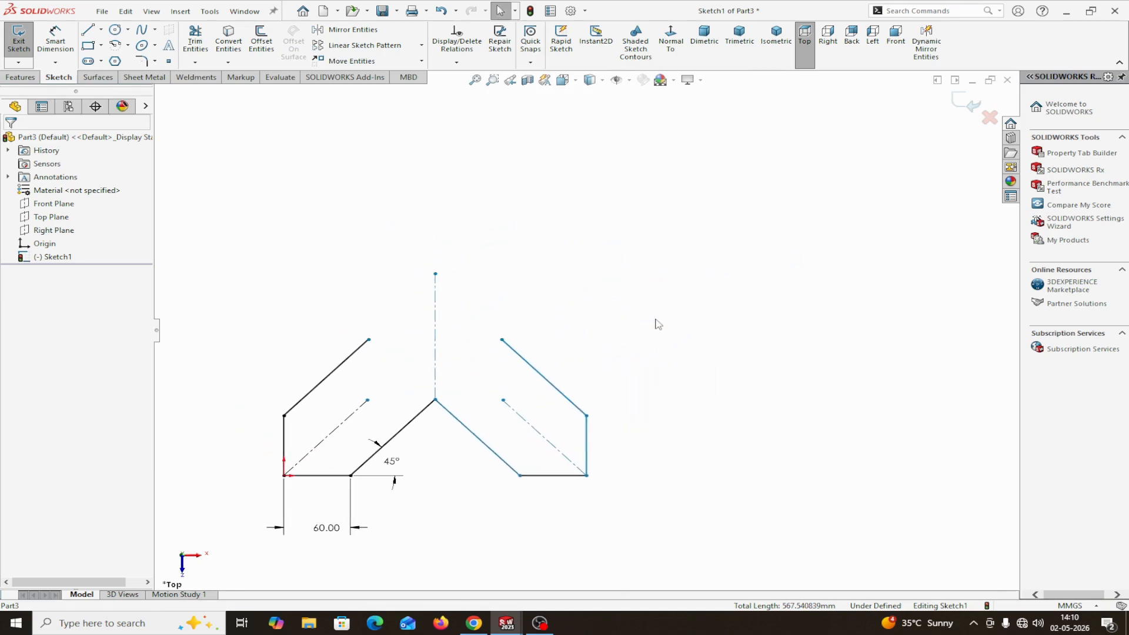
click(55, 40)
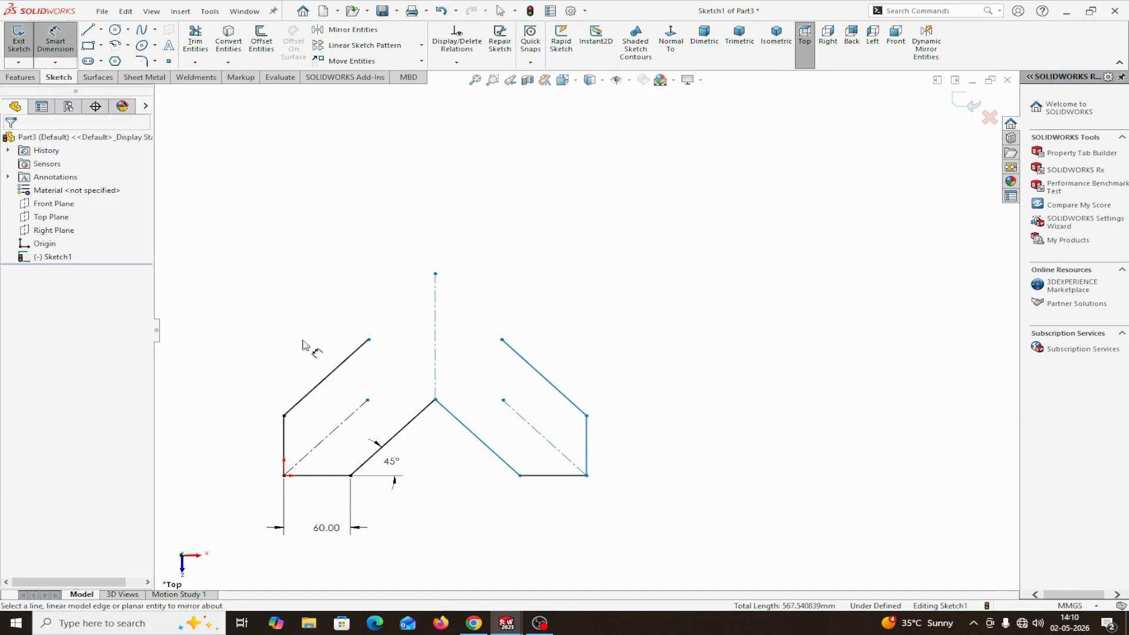
click(351, 476)
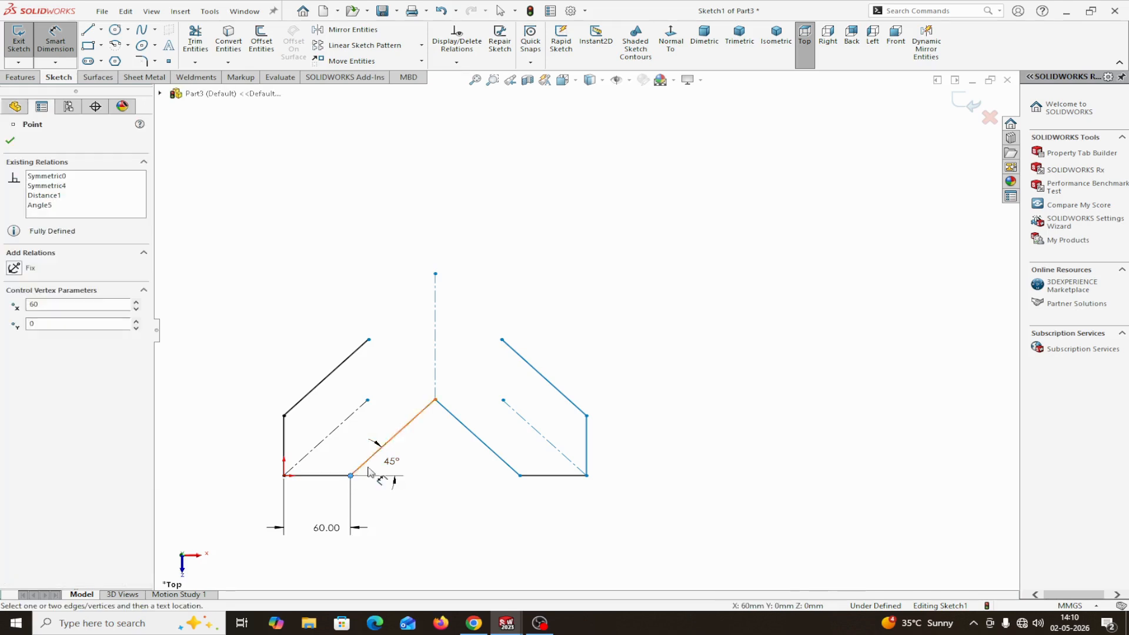
click(435, 400)
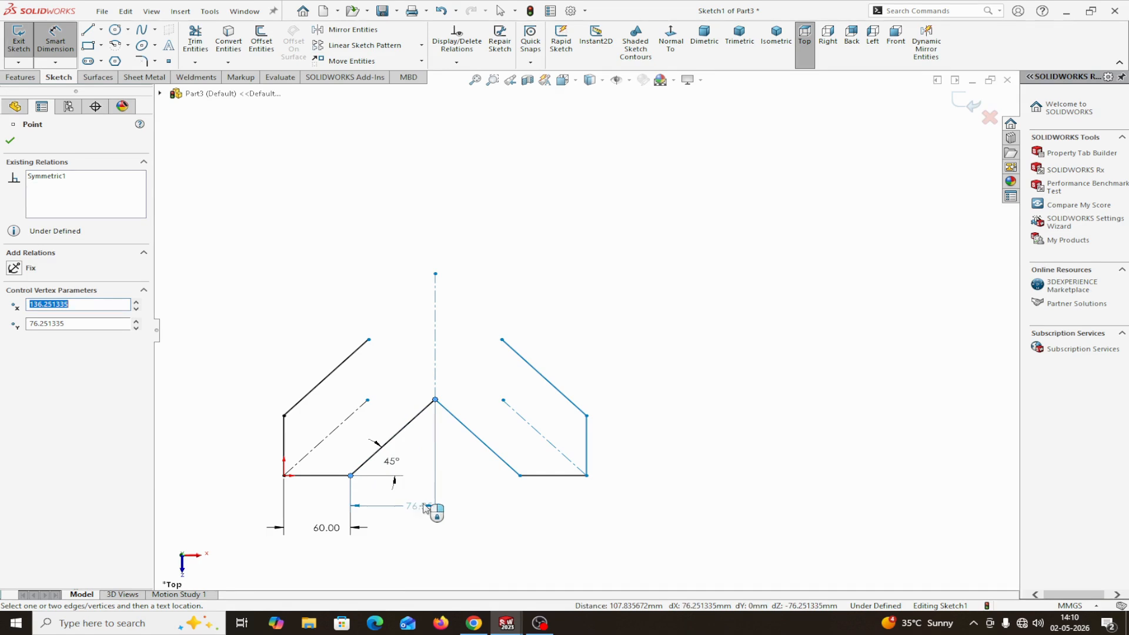
click(450, 481)
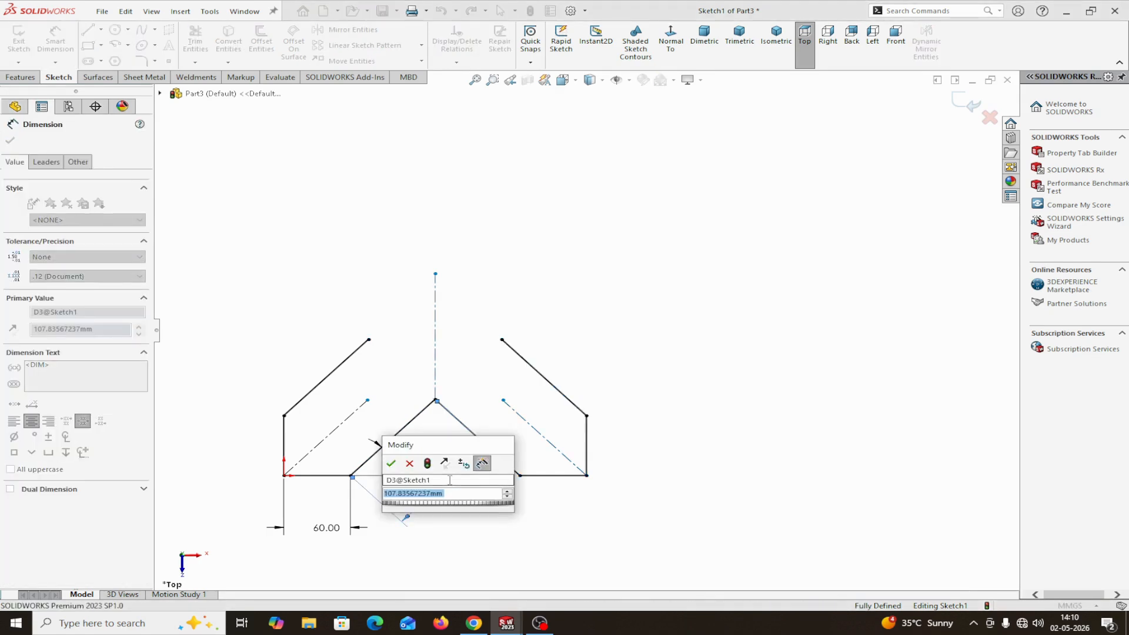
text(140)
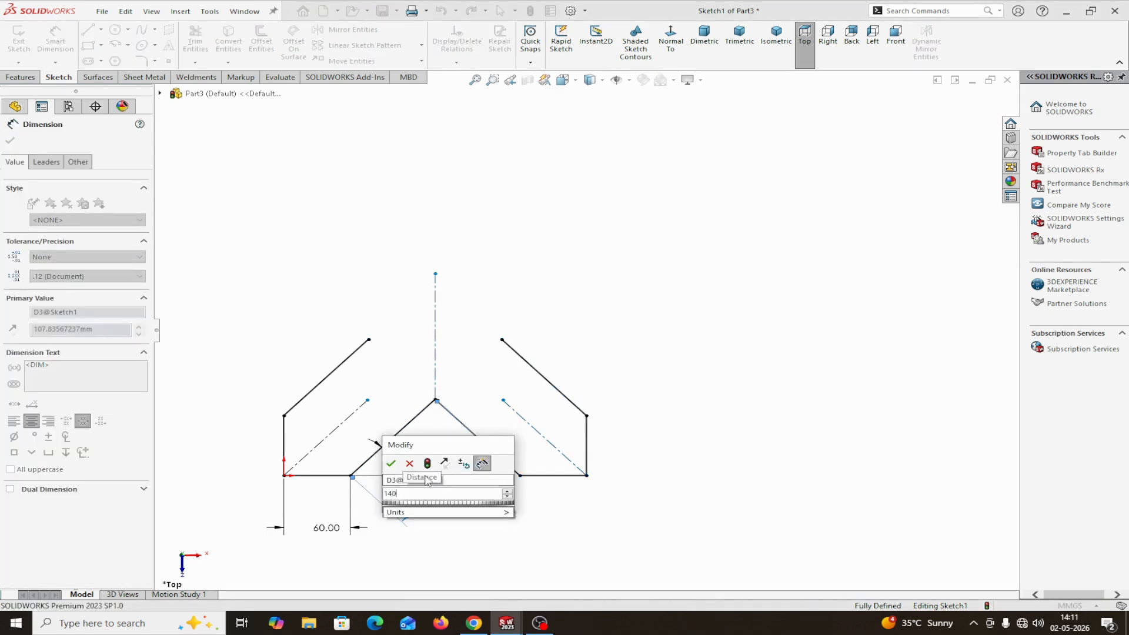
click(391, 464)
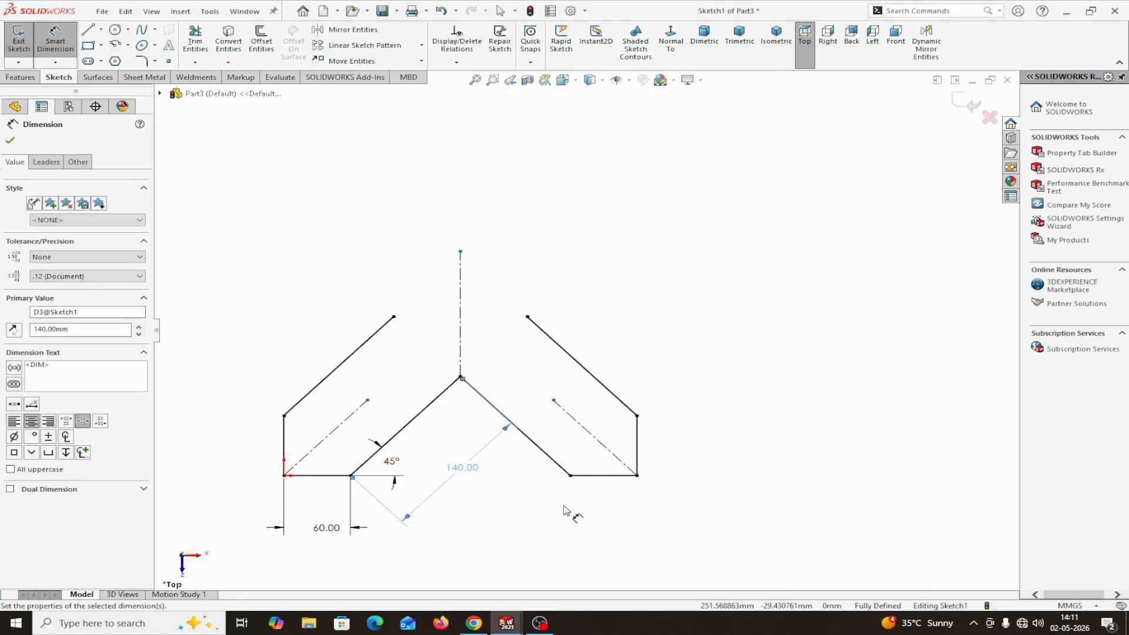
Change the lower inclined line's aligned dimension to 160 mm
double_click(464, 469)
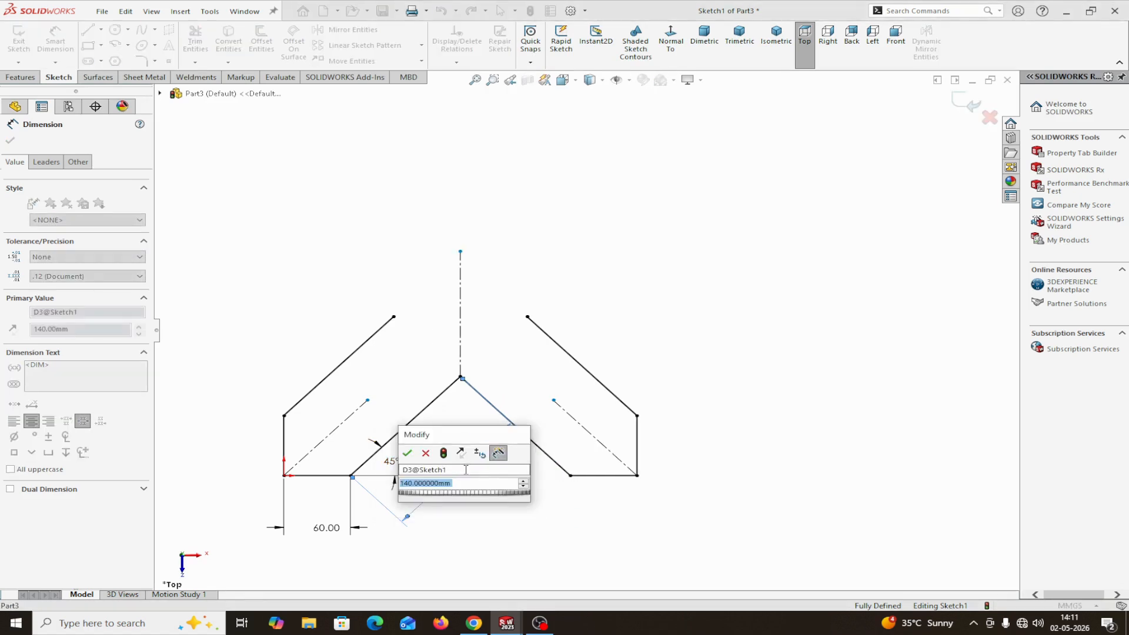
text(160)
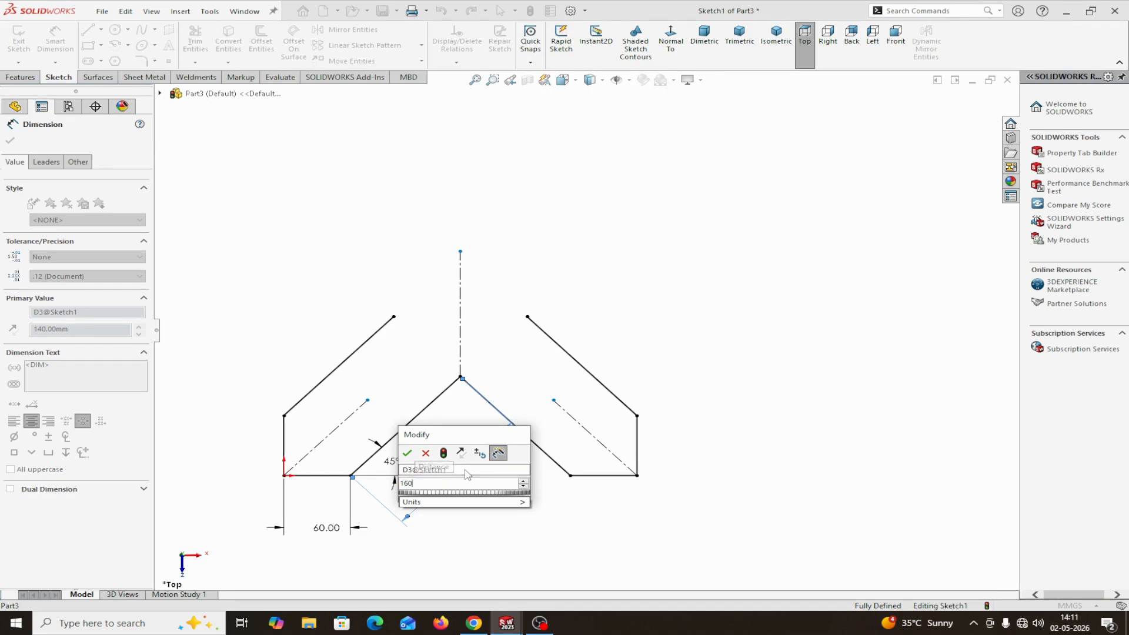
click(406, 454)
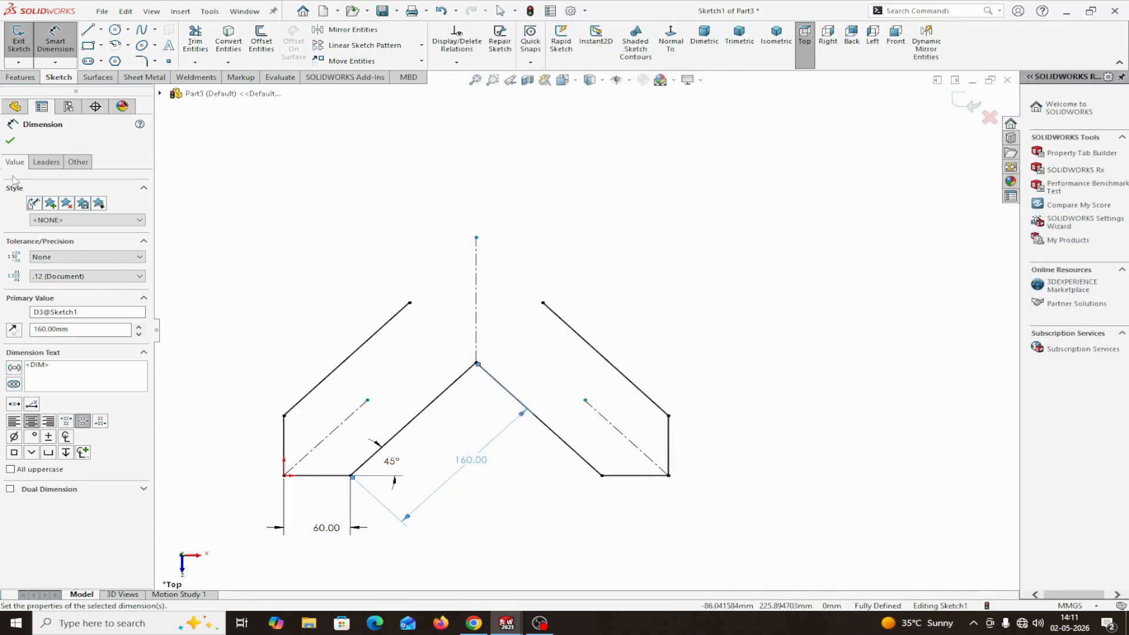
click(10, 142)
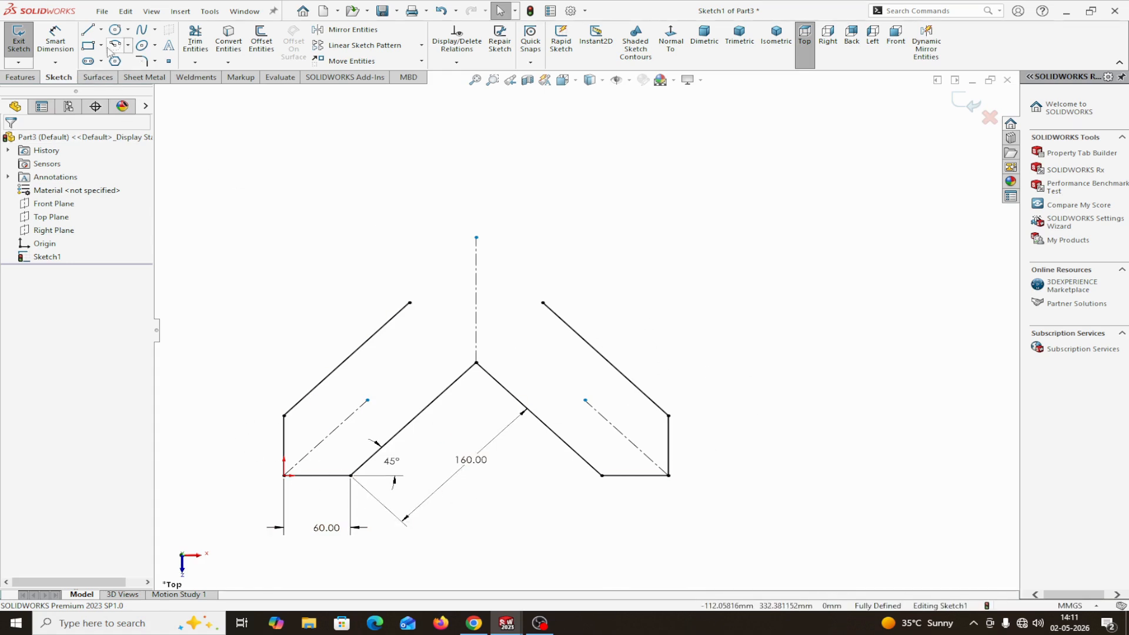
Draw a 120 mm horizontal construction centerline joining the free upper endpoints of the two outer inclined lines
click(101, 30)
click(112, 55)
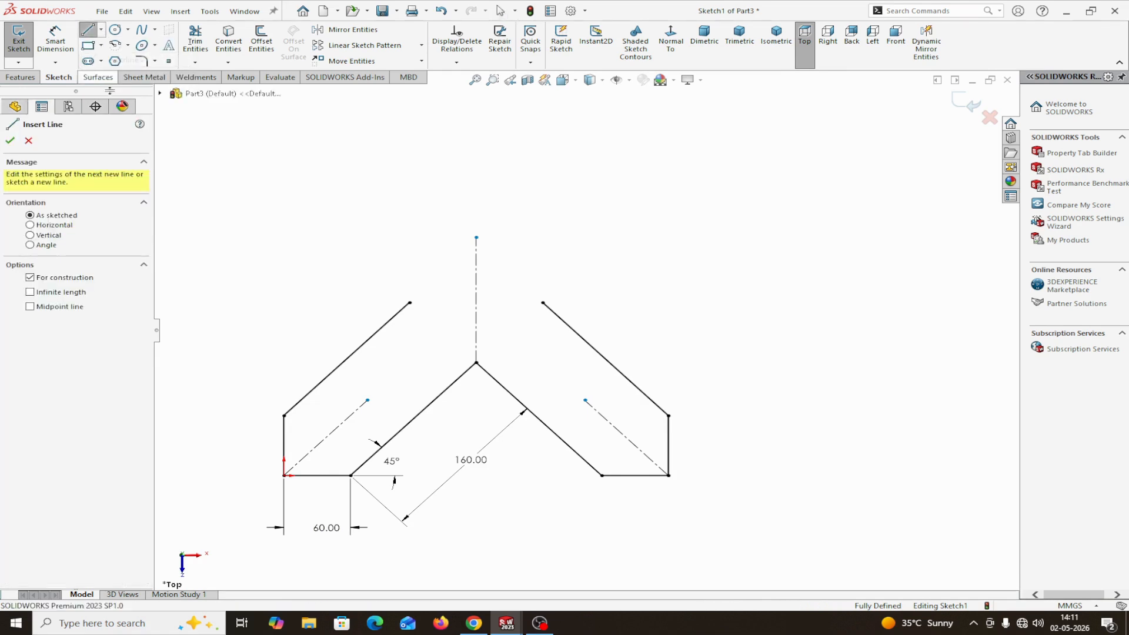
click(410, 303)
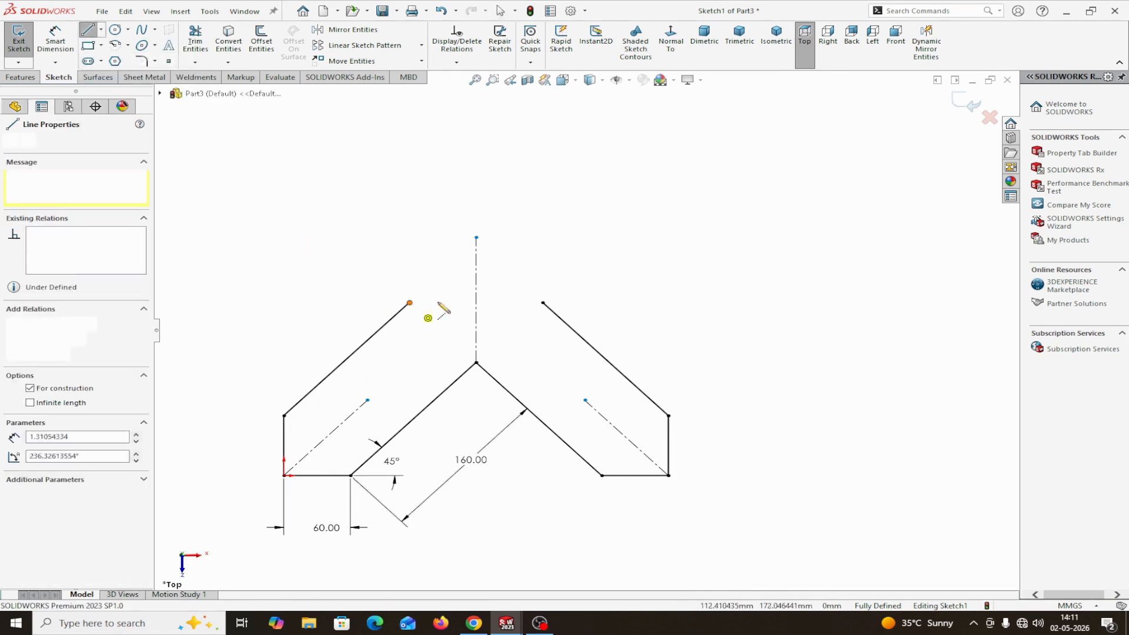
click(543, 304)
right_click(544, 305)
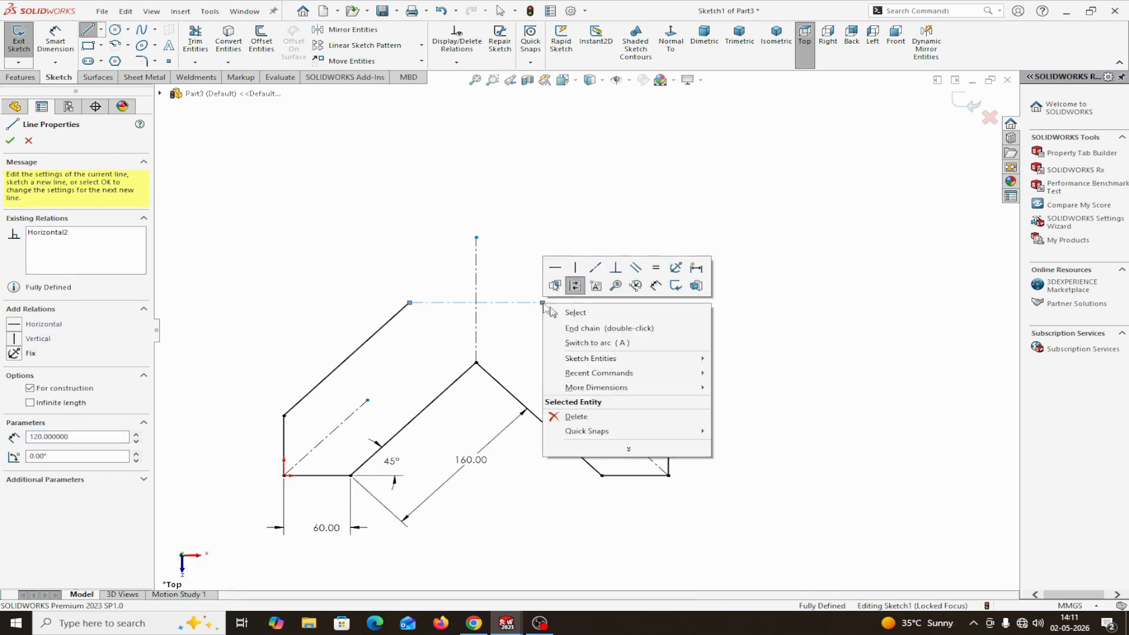
click(573, 311)
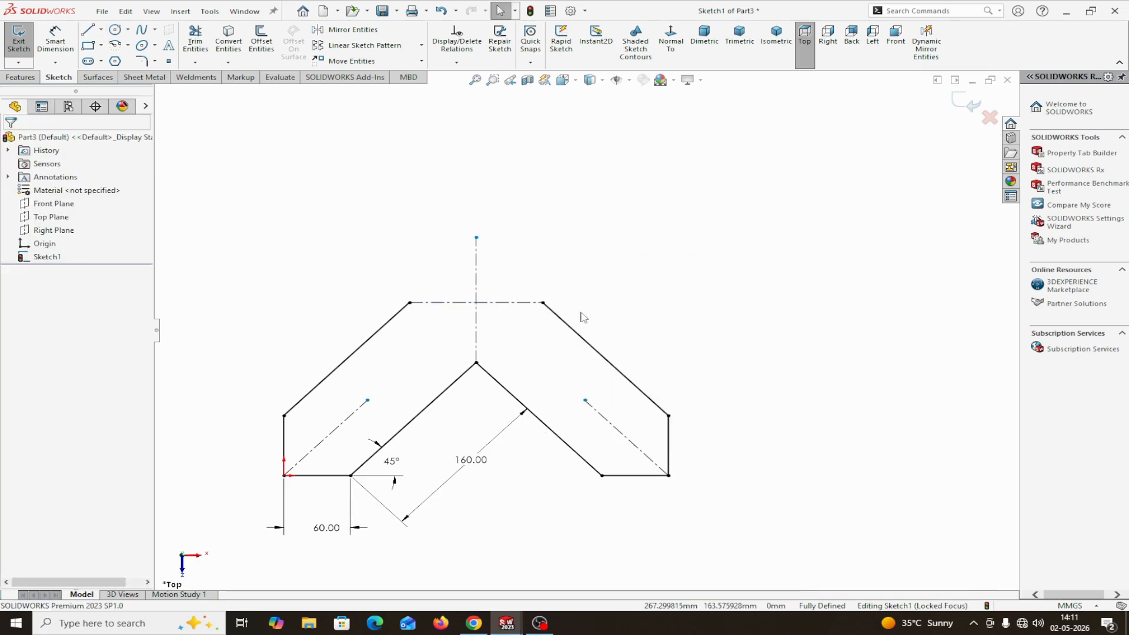
click(347, 29)
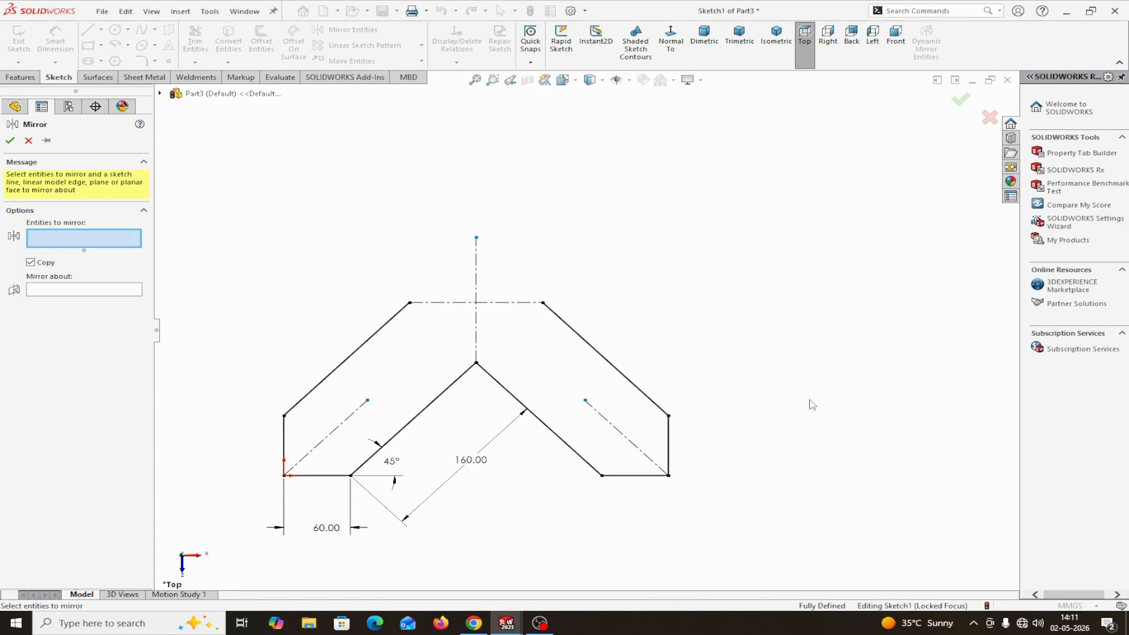
scroll(776, 436, up, 2)
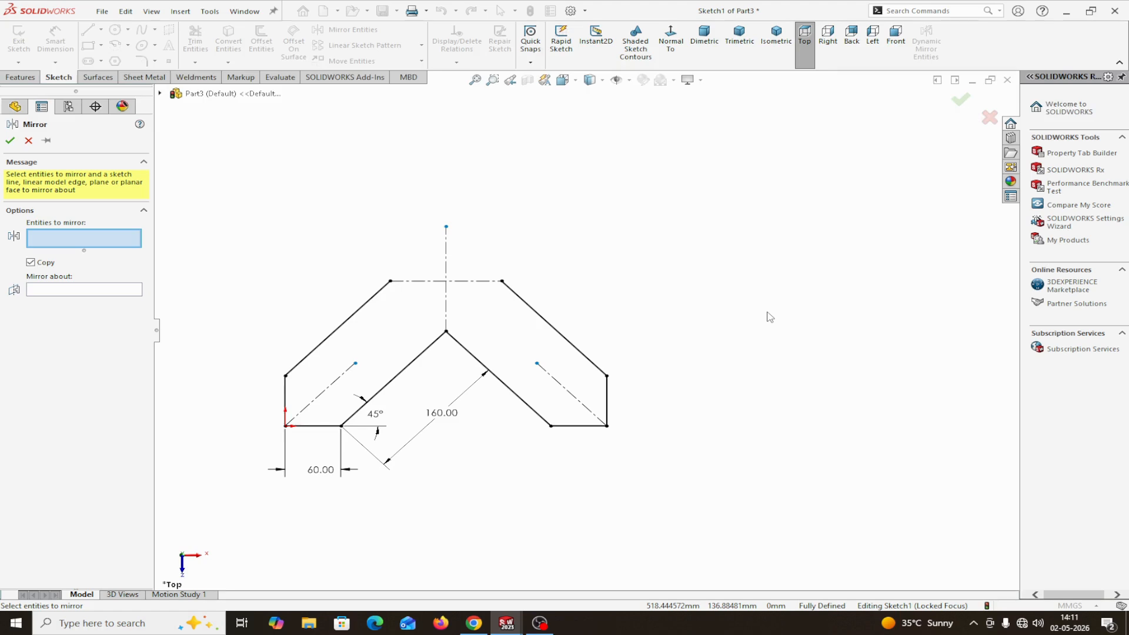
mouse_move(767, 313)
mouse_down()
mouse_move(564, 448)
mouse_move(430, 496)
mouse_move(241, 513)
mouse_up()
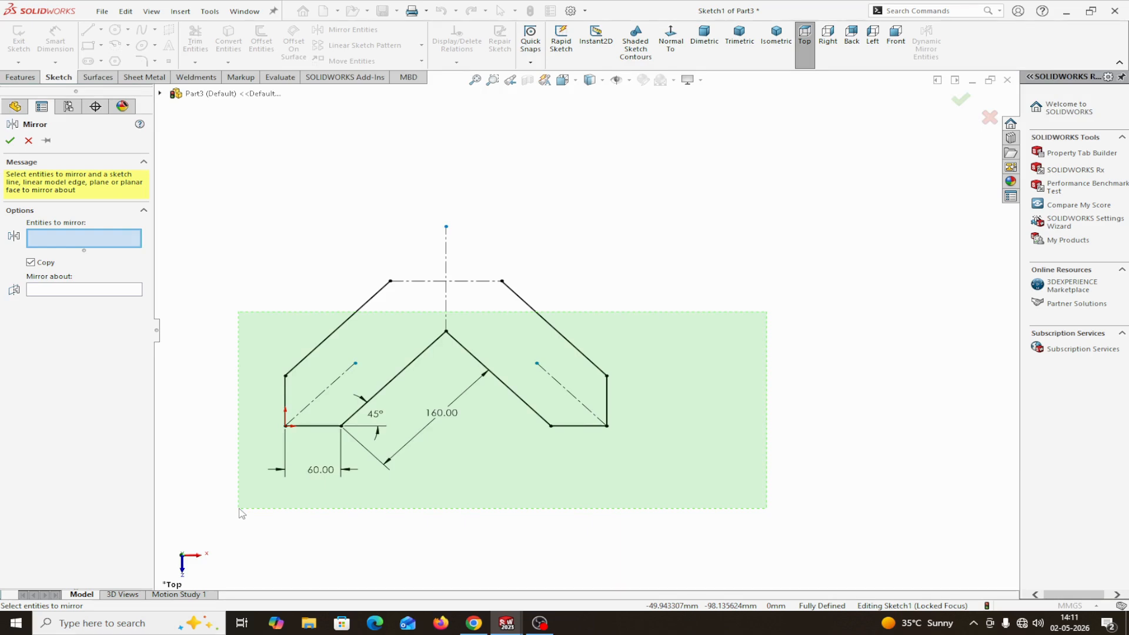
drag(241, 513, 240, 507)
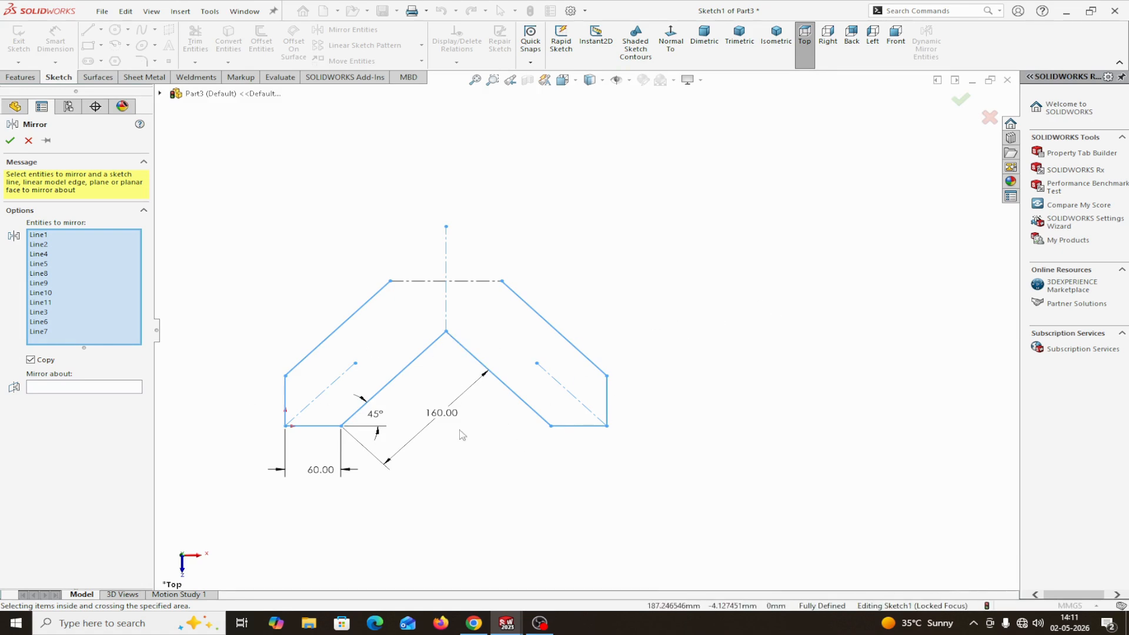
click(28, 140)
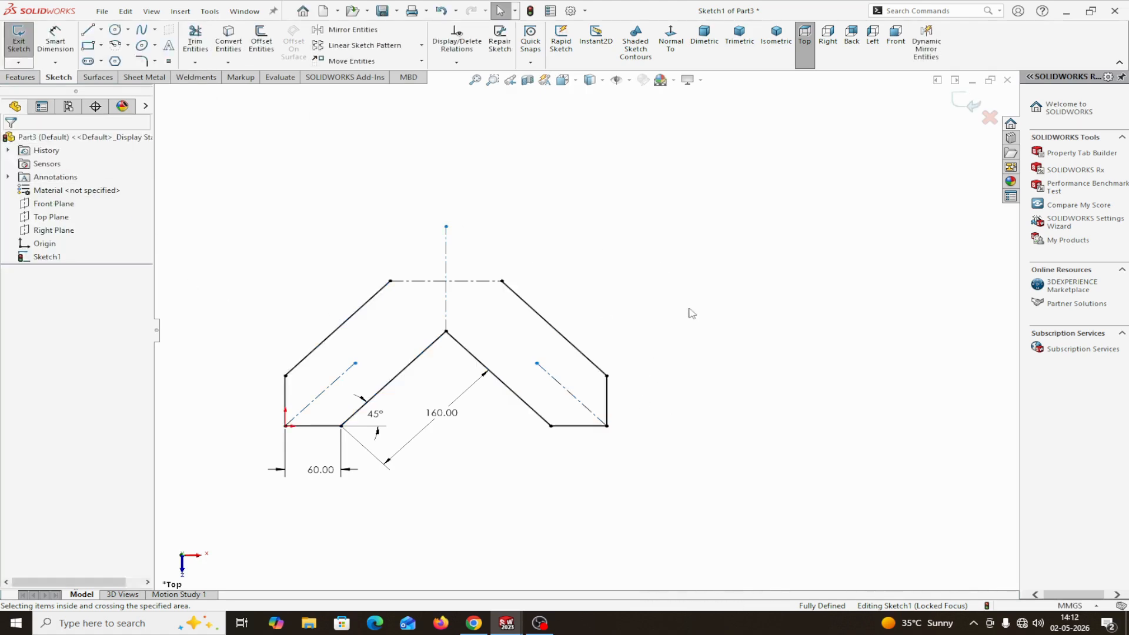
mouse_move(688, 310)
mouse_down()
mouse_move(660, 346)
mouse_move(447, 451)
mouse_move(228, 499)
mouse_up()
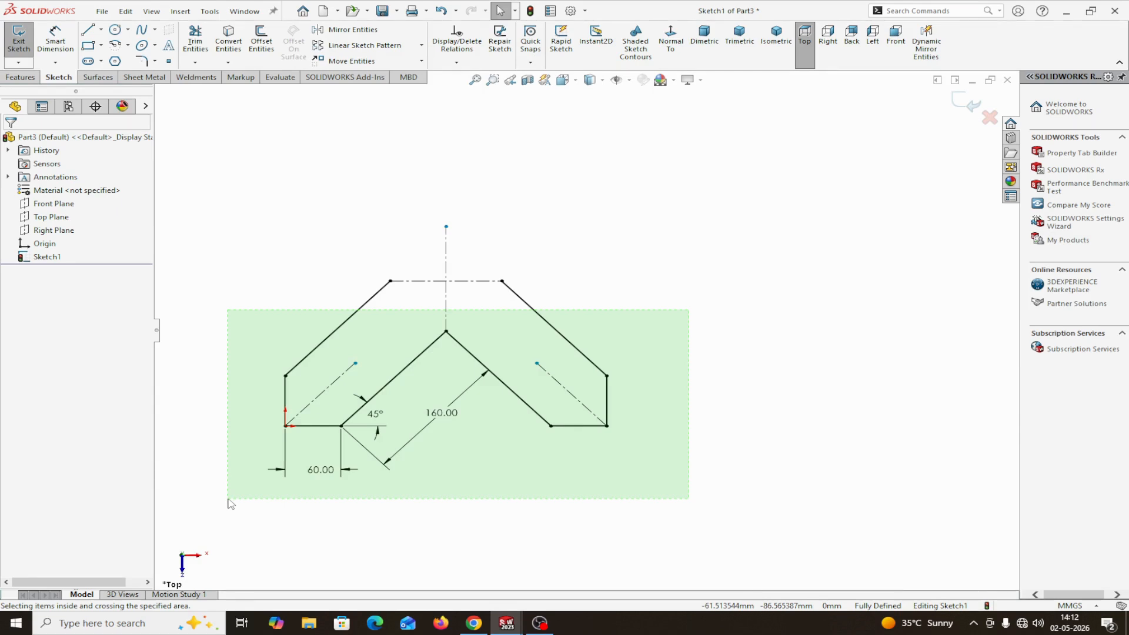
drag(230, 503, 231, 504)
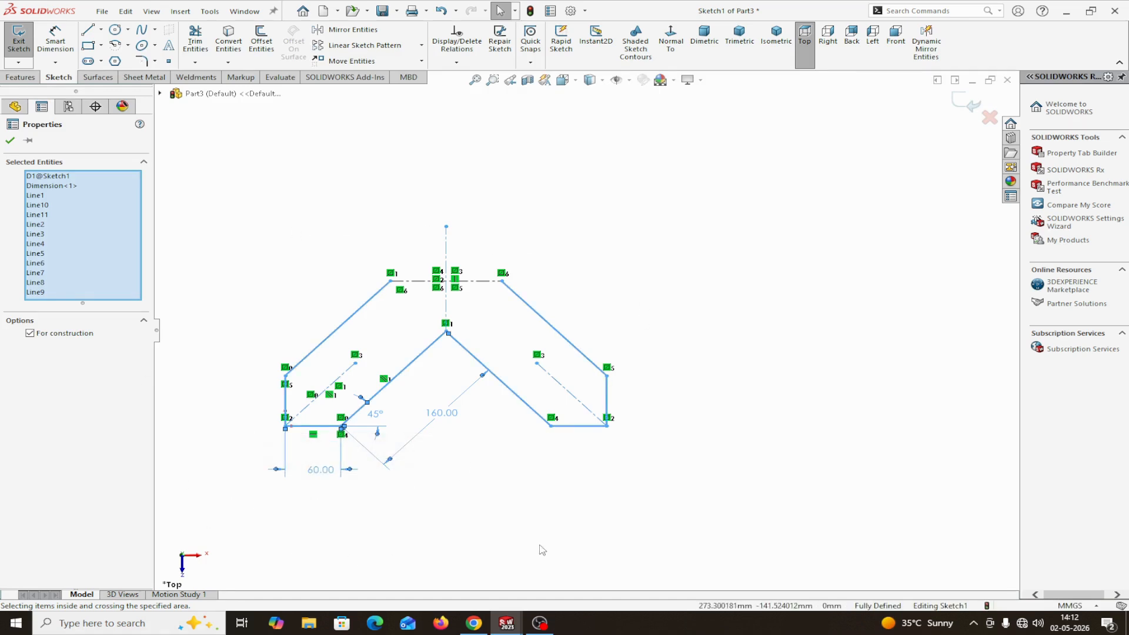
click(10, 142)
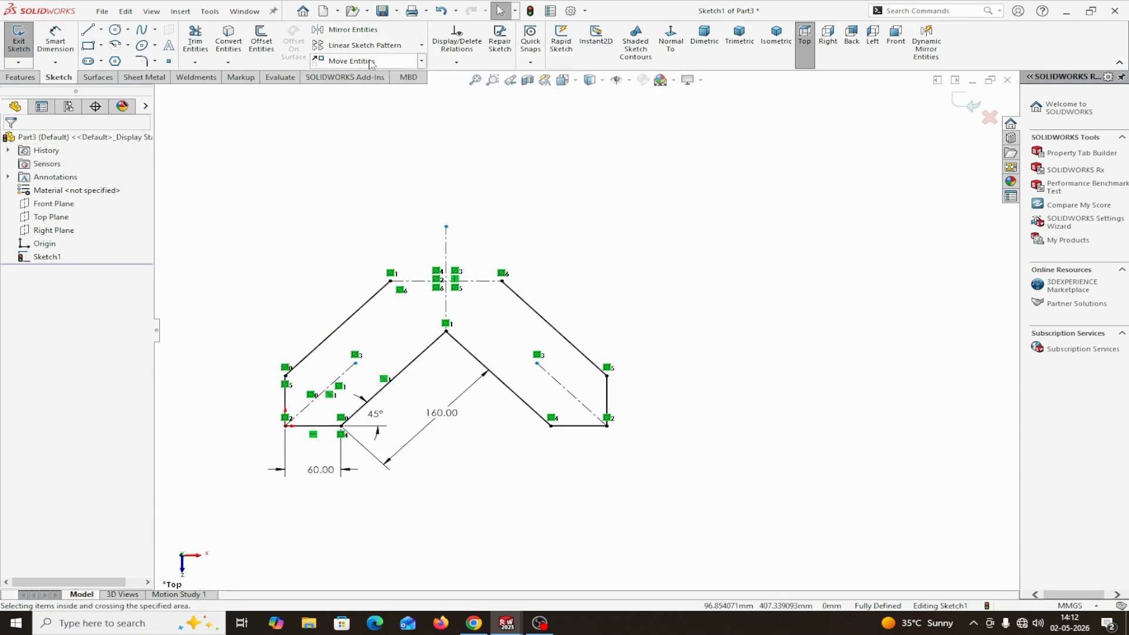
Mirror all the solid lines and the inclined and vertical centerlines about the horizontal centerline, keeping the originals
click(352, 30)
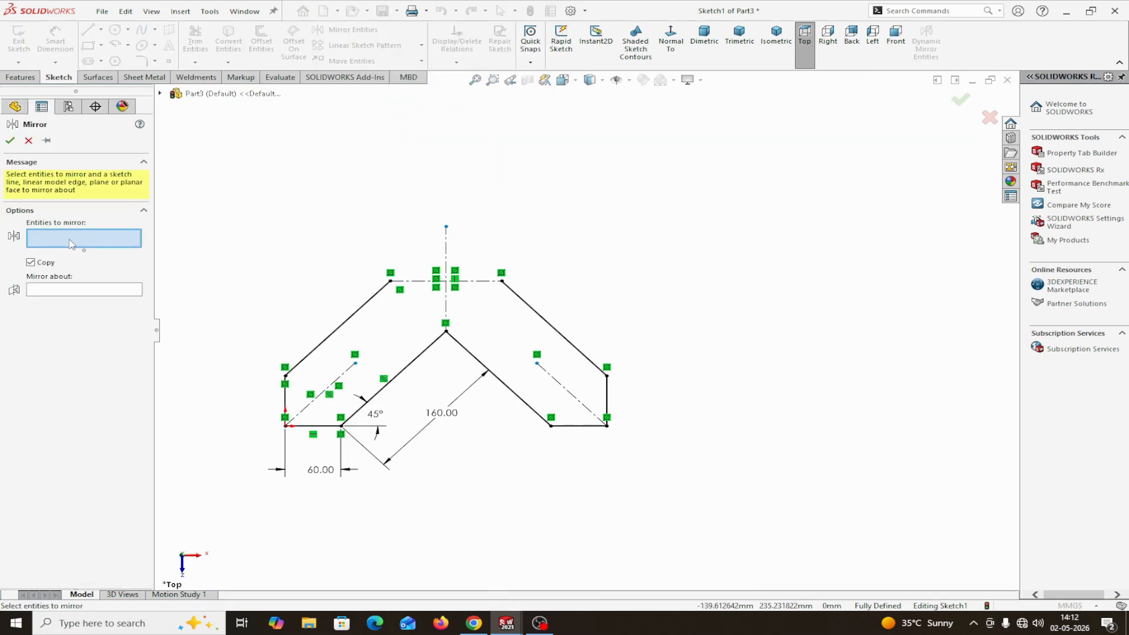
mouse_move(800, 298)
mouse_down()
mouse_move(643, 398)
mouse_move(578, 458)
mouse_move(470, 499)
mouse_move(329, 532)
mouse_move(249, 537)
mouse_up()
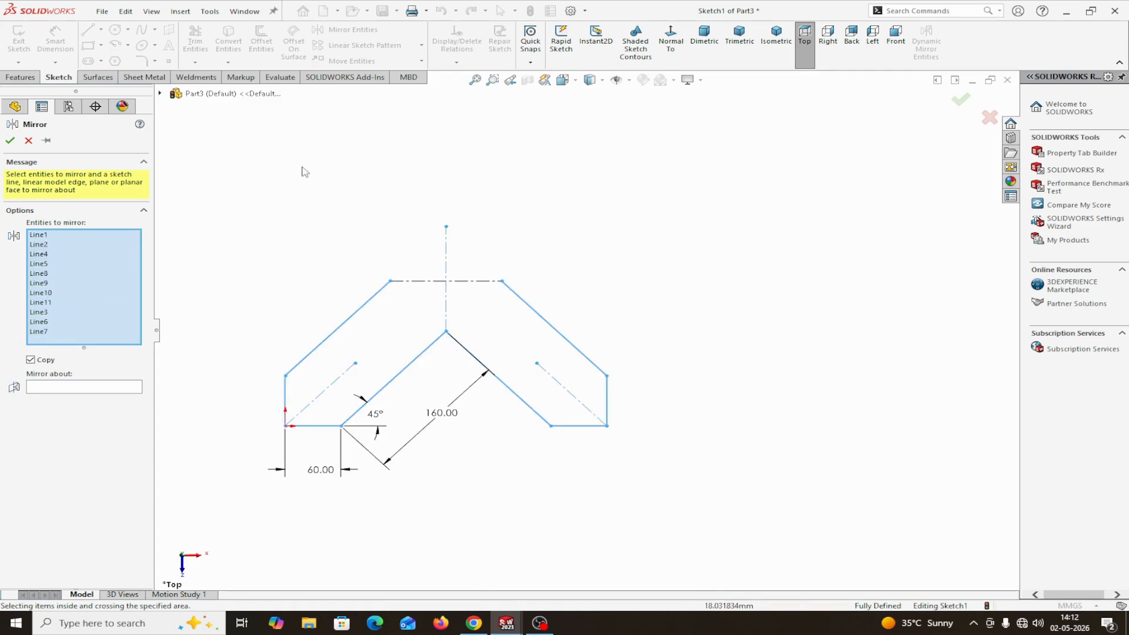
click(73, 389)
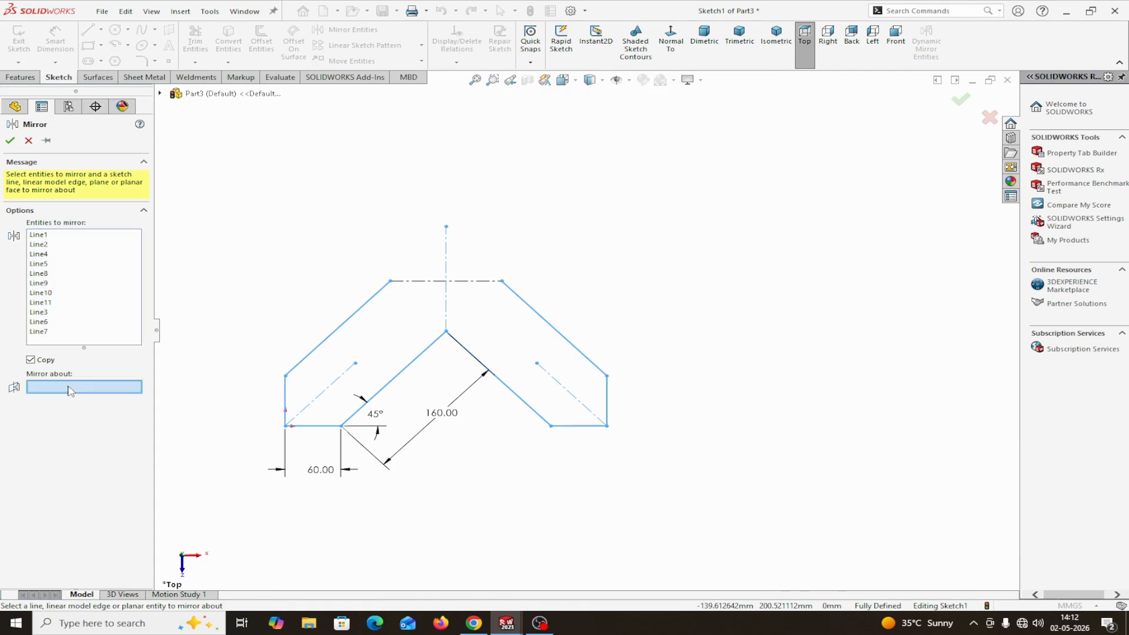
click(436, 282)
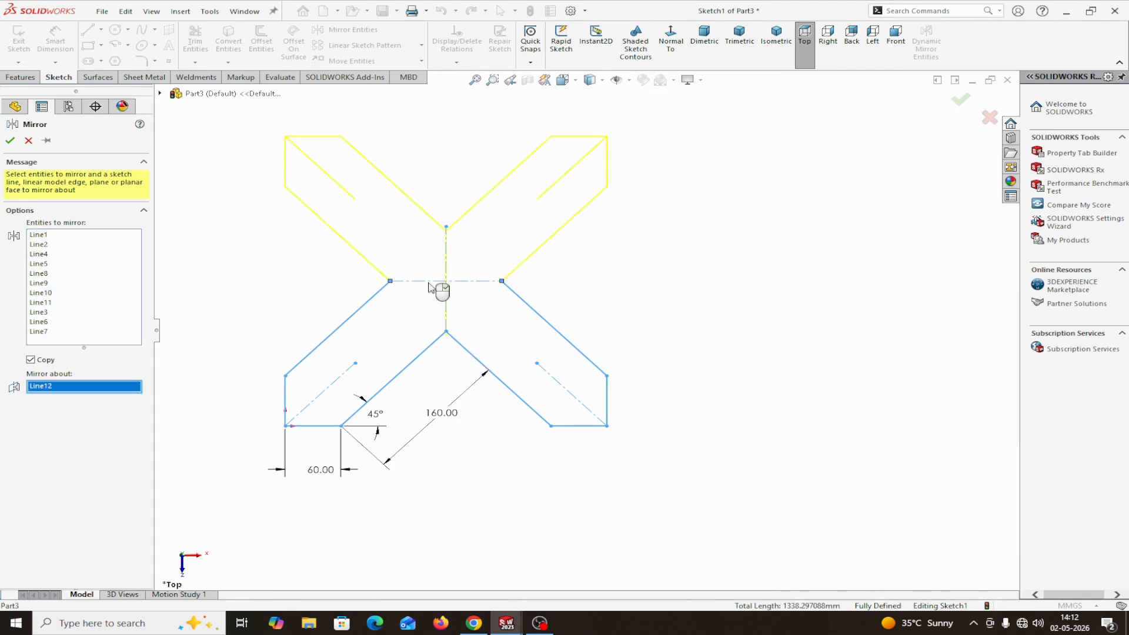
click(10, 141)
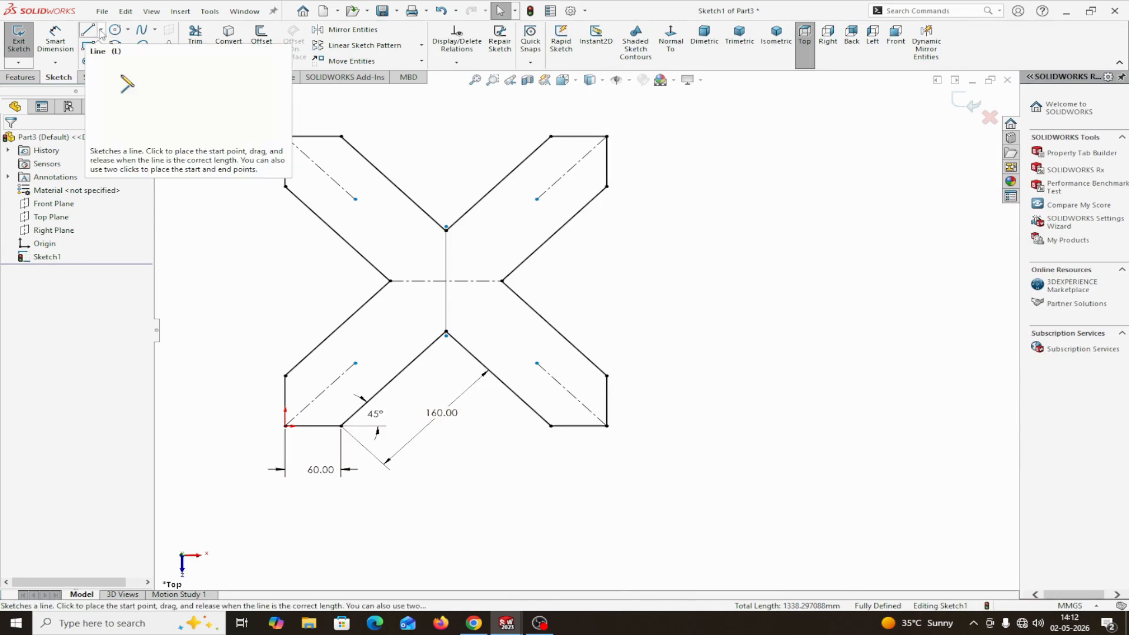
Extend the upper-left inclined centerline to the horizontal centerline's midpoint and dimension that point 60 mm from the horizontal centerline's left endpoint
drag(355, 202, 445, 282)
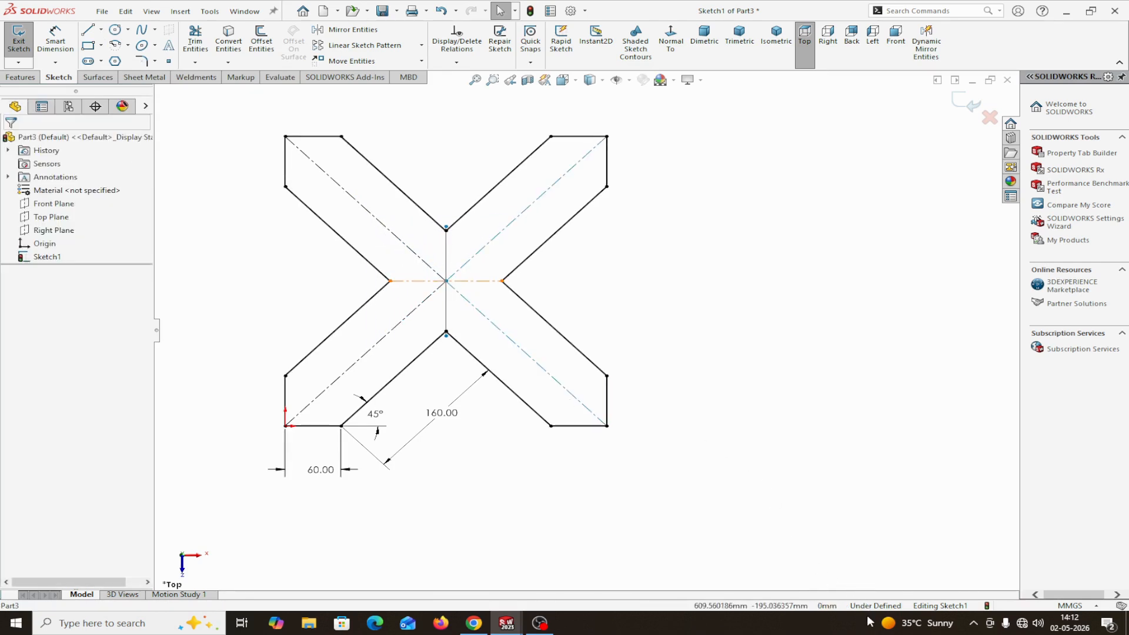
click(53, 44)
click(391, 281)
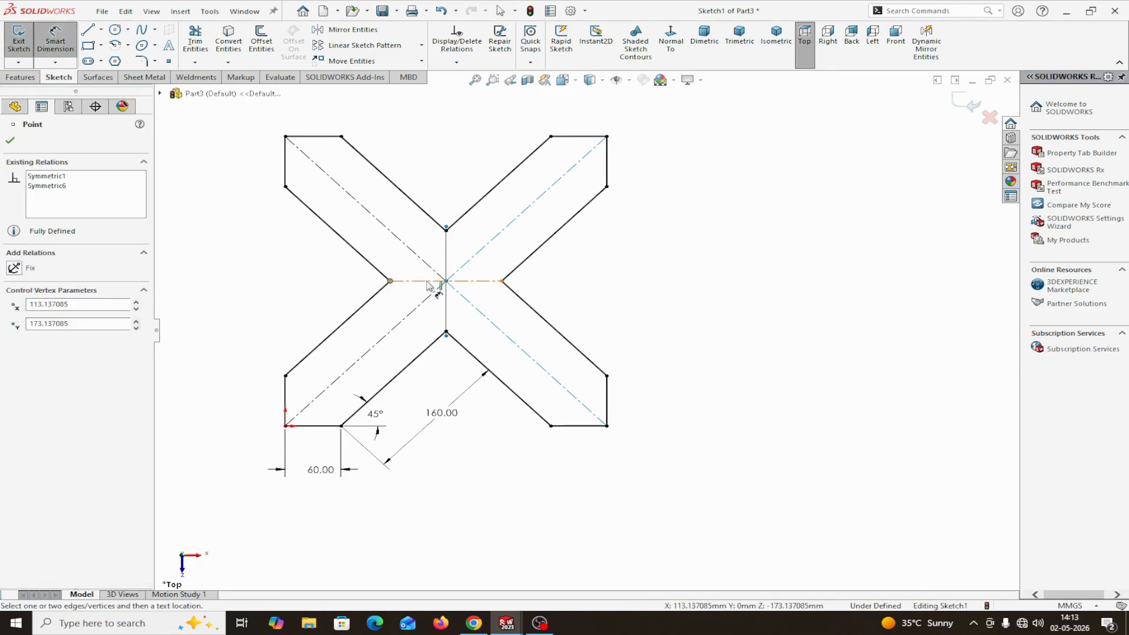
click(446, 281)
click(427, 327)
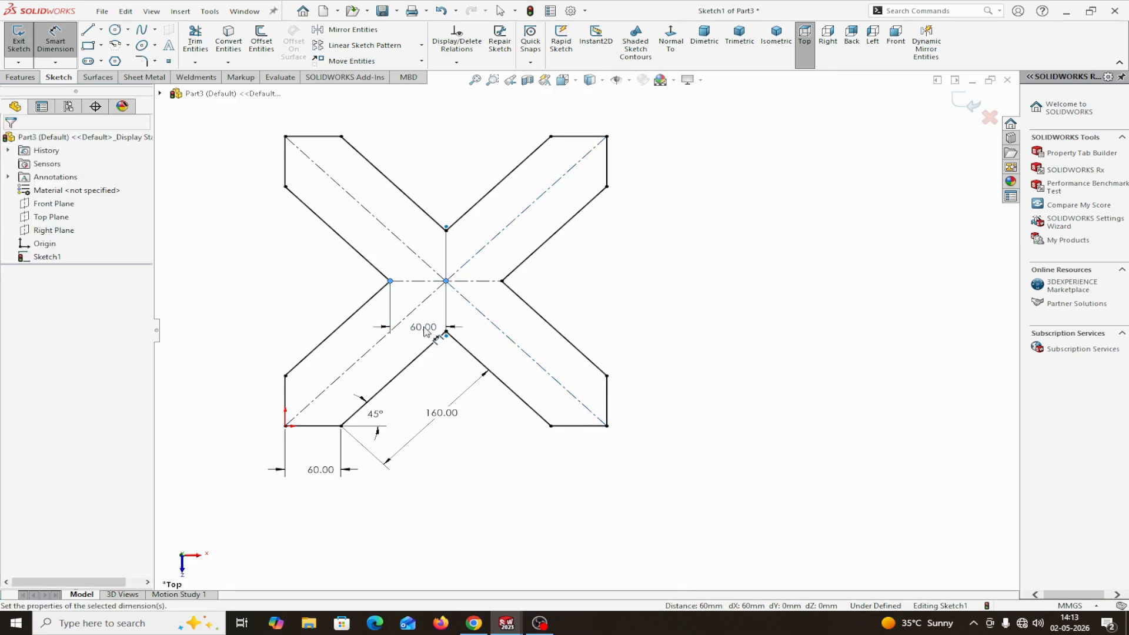
text(60)
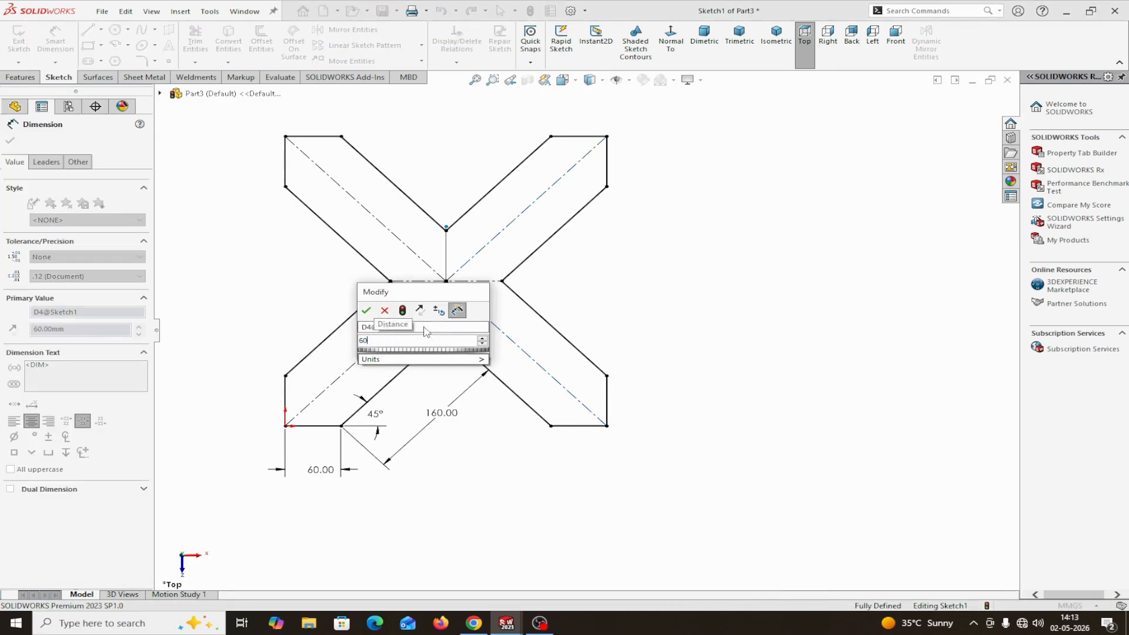
click(365, 311)
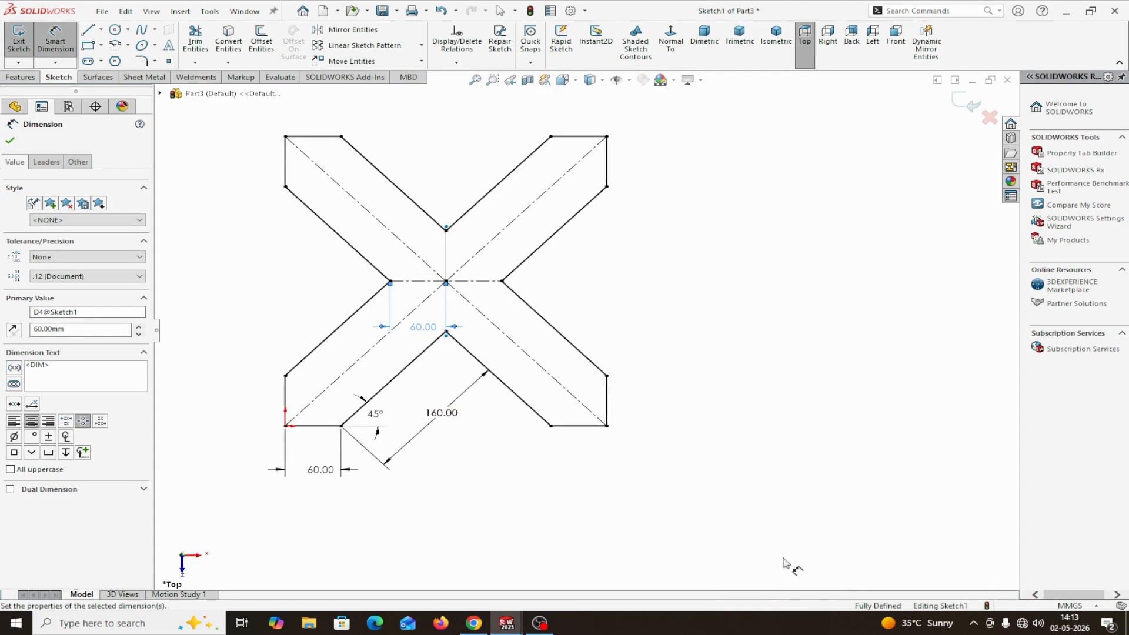
click(10, 141)
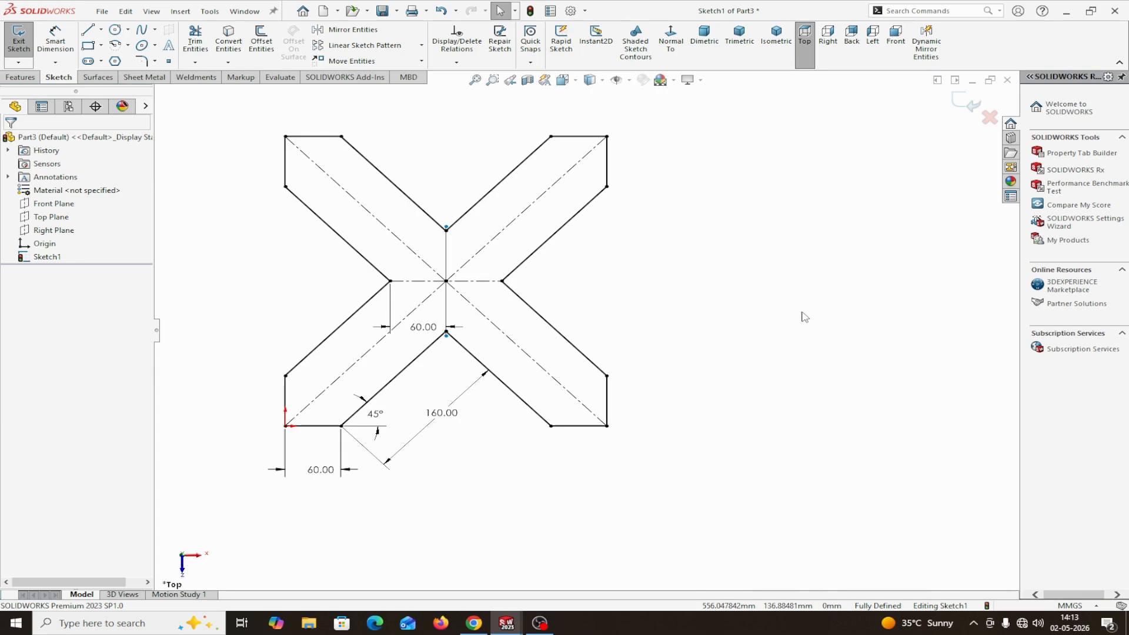
Sketch two concentric circles at the crossing point of the centerlines, with radii of about 31 mm and 50 mm
click(115, 30)
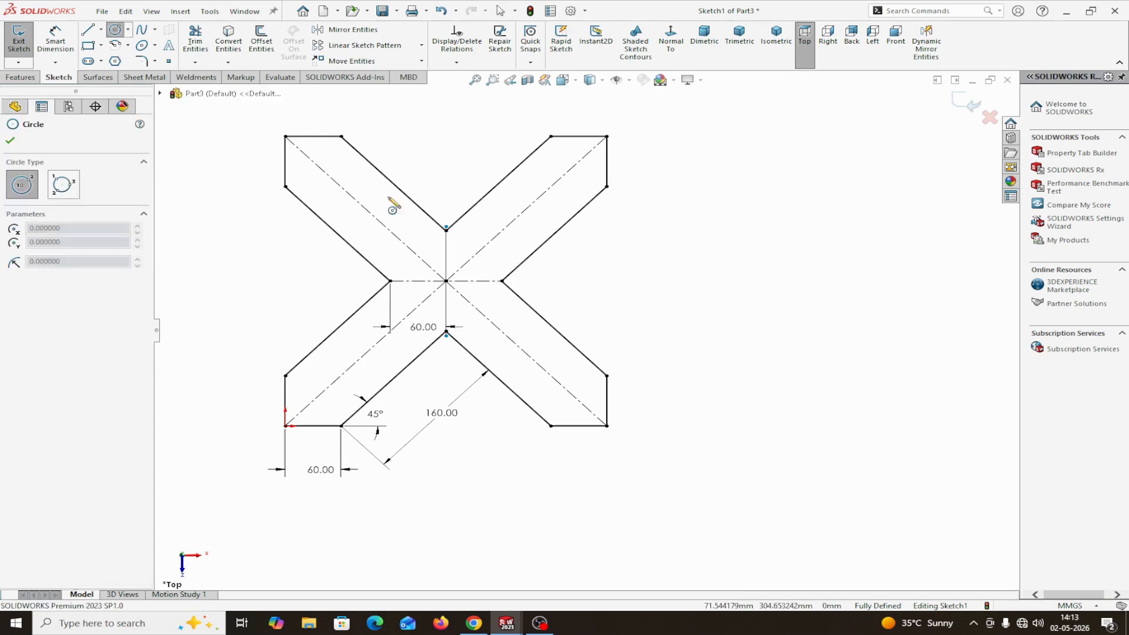
click(446, 281)
click(465, 262)
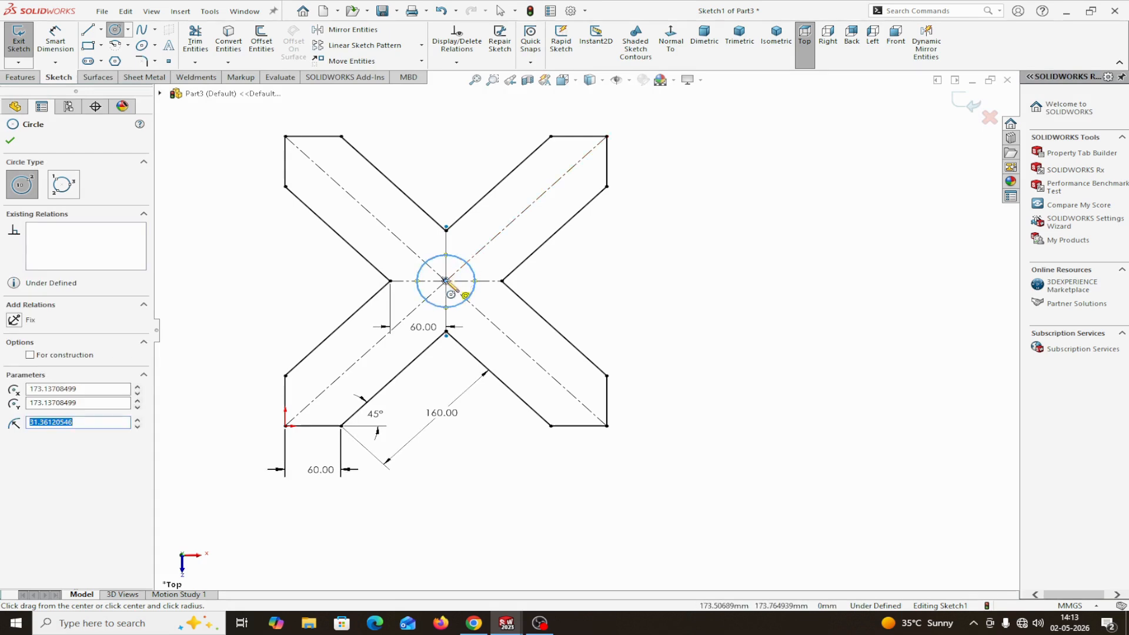
click(446, 281)
click(474, 252)
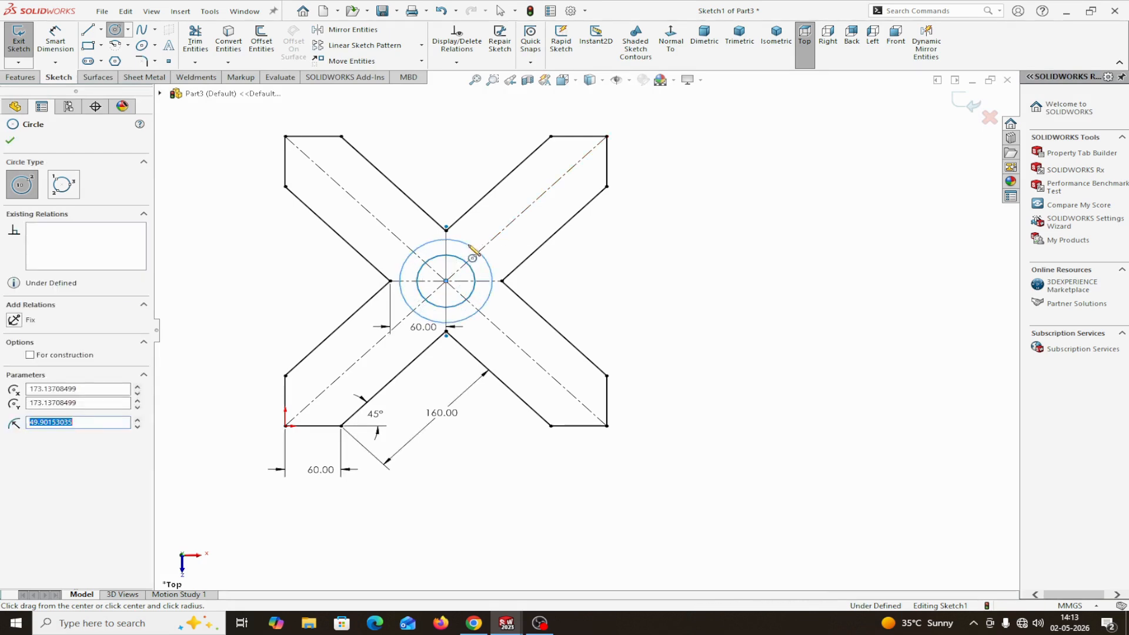
right_click(473, 250)
click(512, 254)
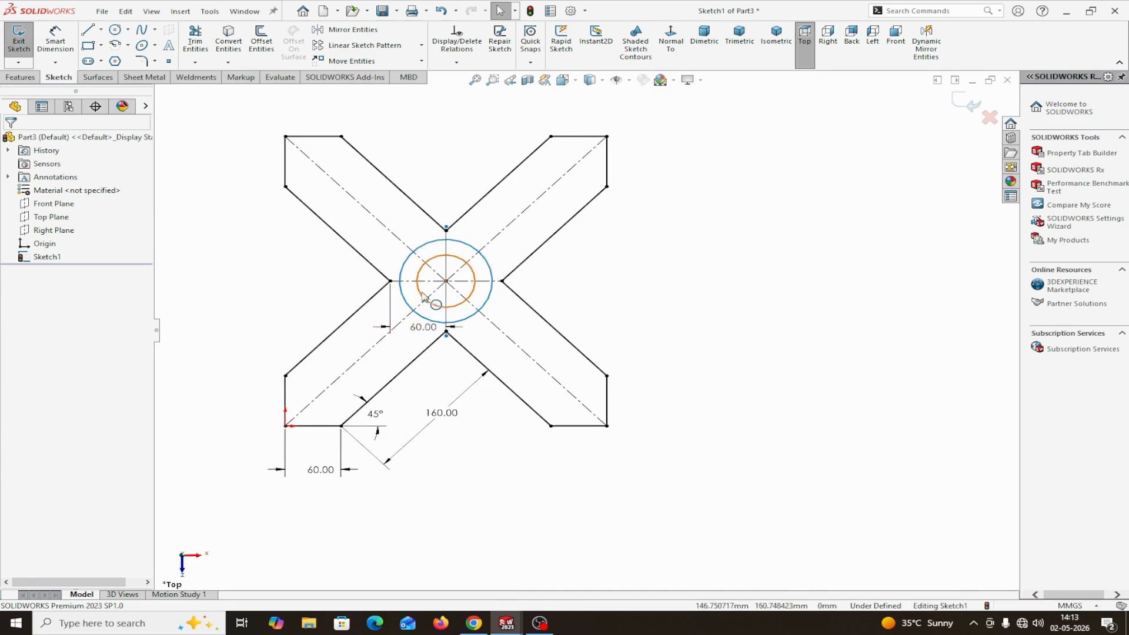
Dimension the outer circle's diameter as 70 mm and the inner circle's diameter as 50 mm
click(54, 37)
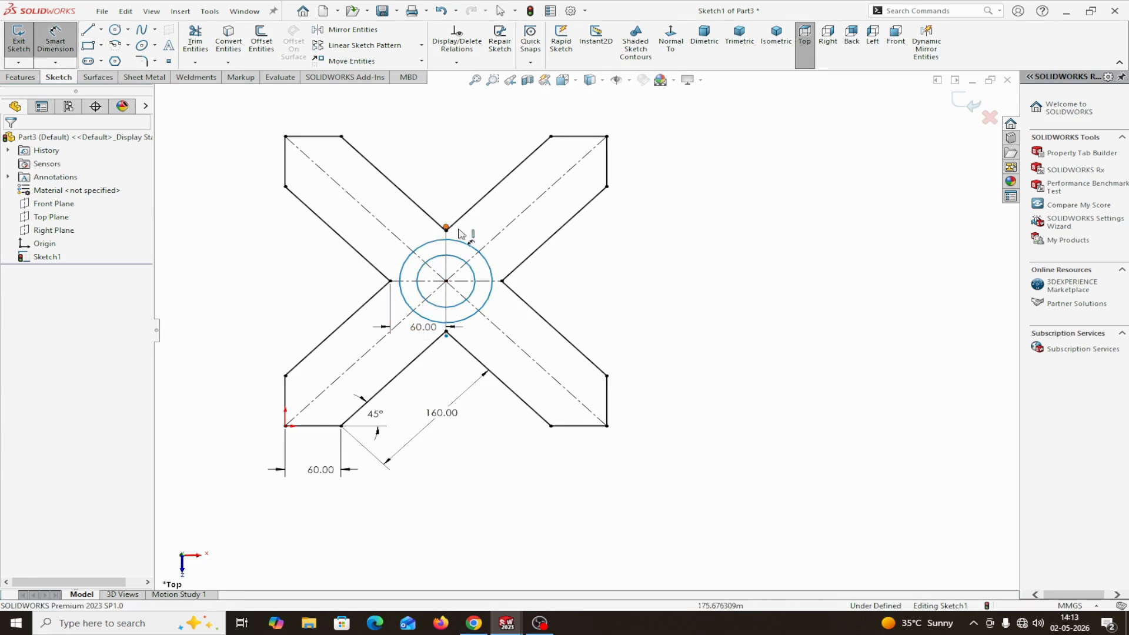
click(488, 271)
click(685, 314)
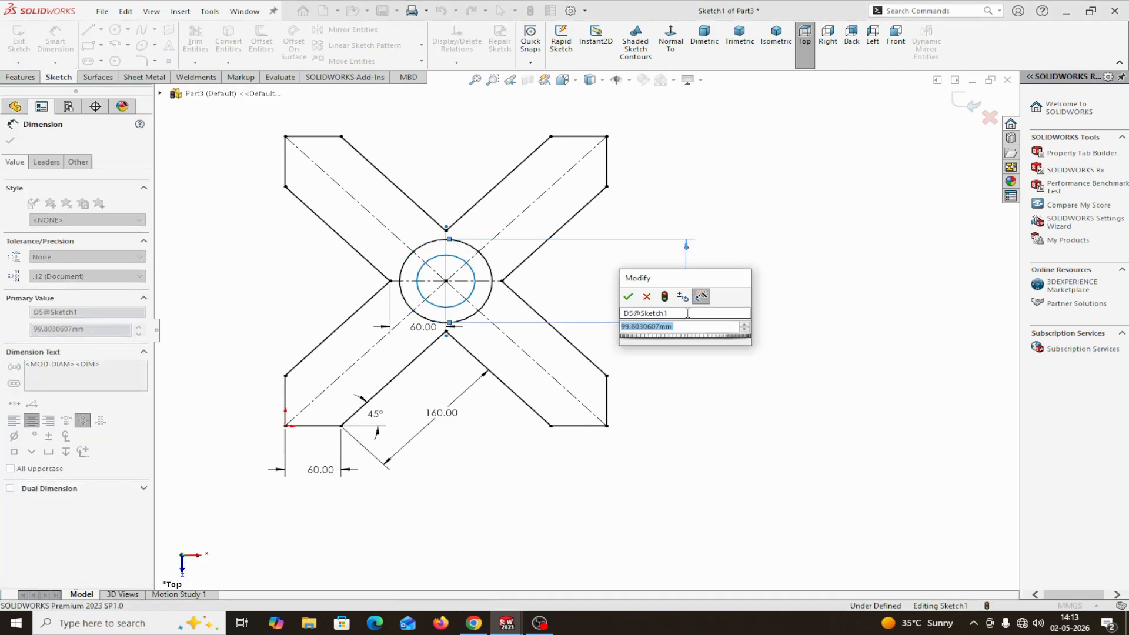
click(628, 297)
click(472, 295)
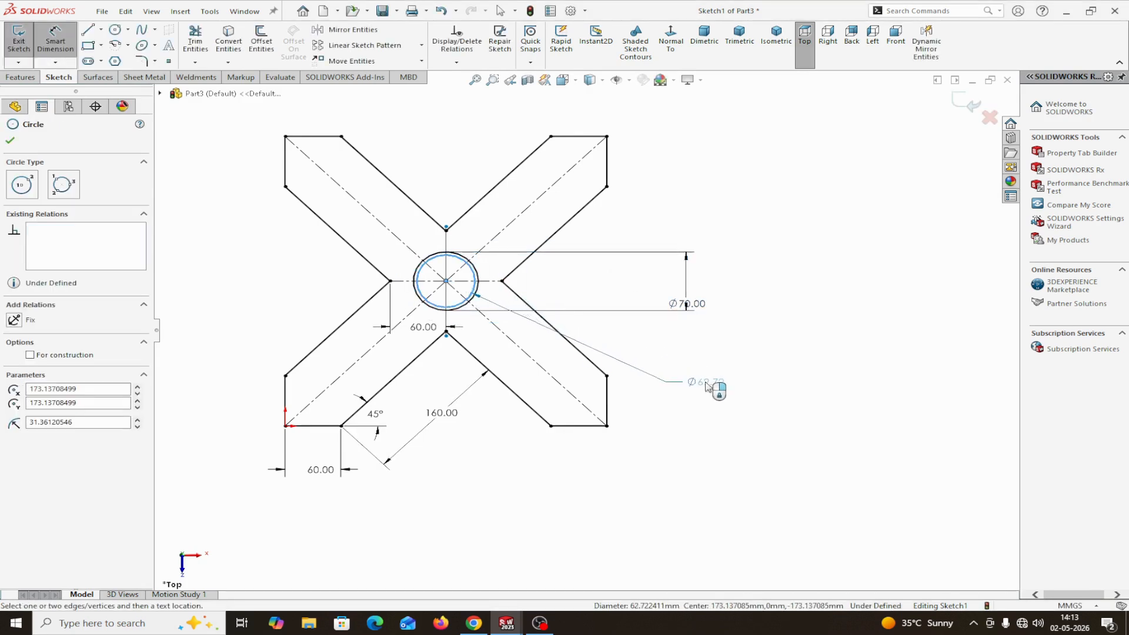
click(707, 386)
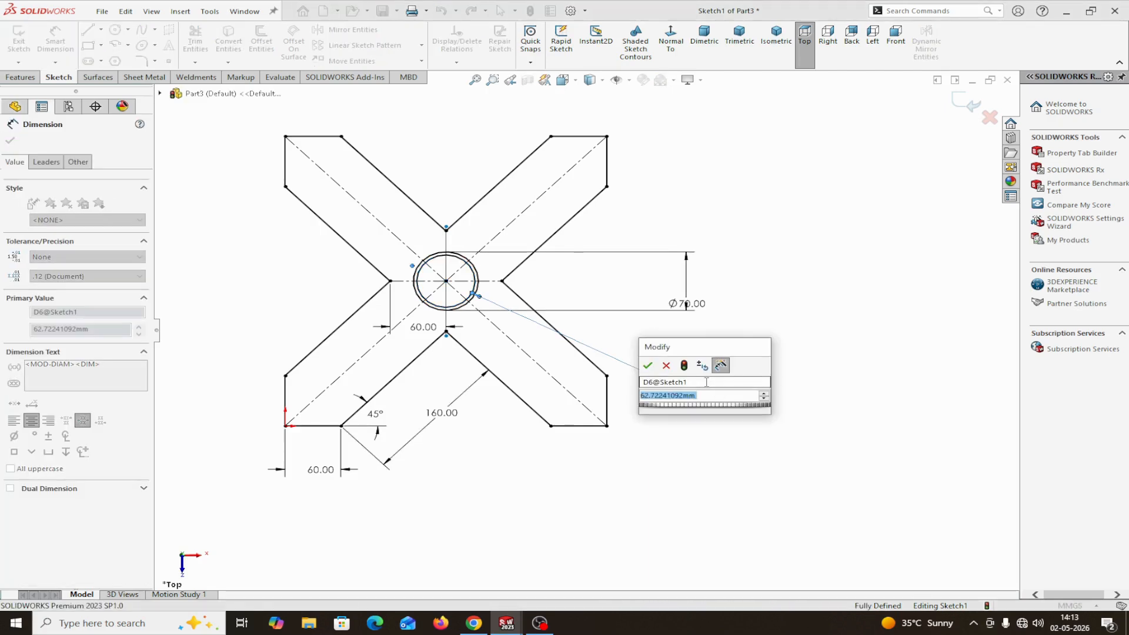
click(649, 366)
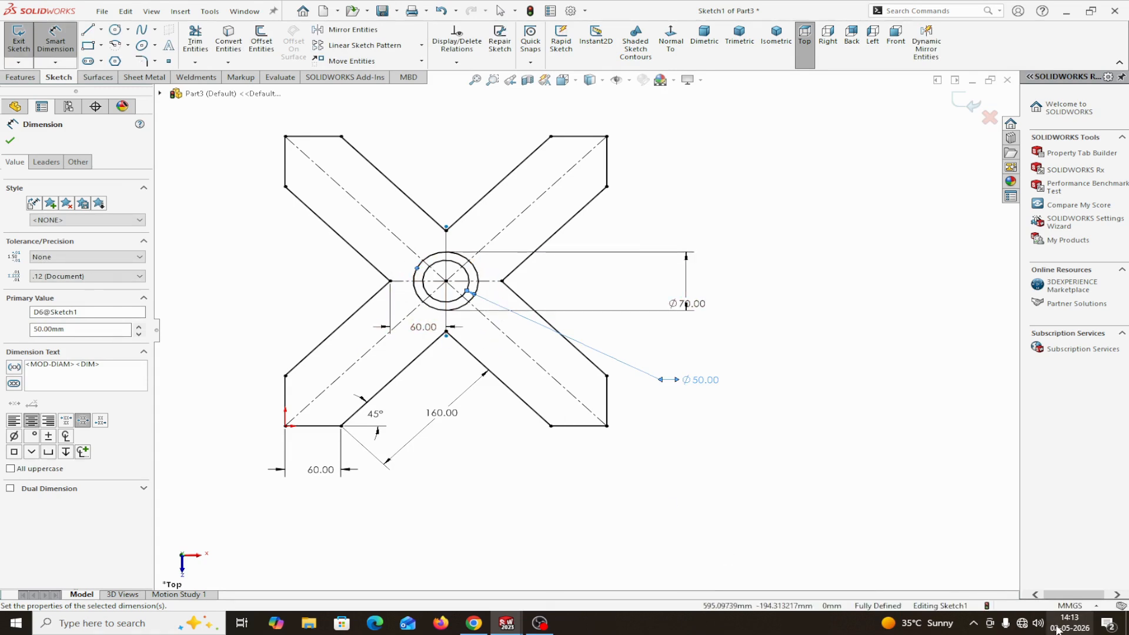
click(10, 139)
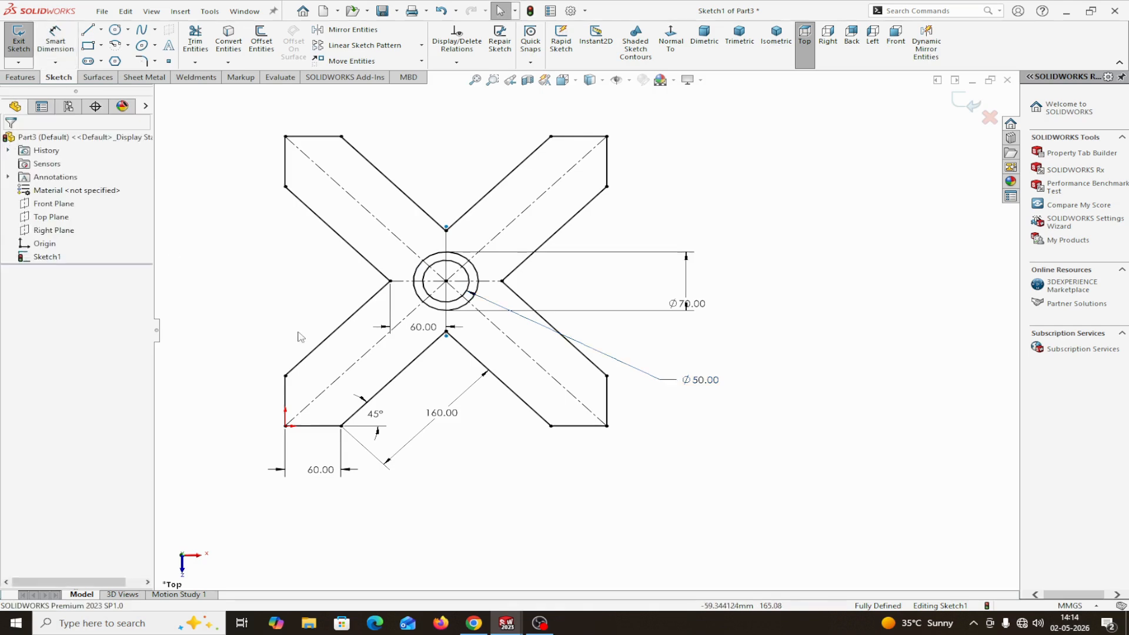